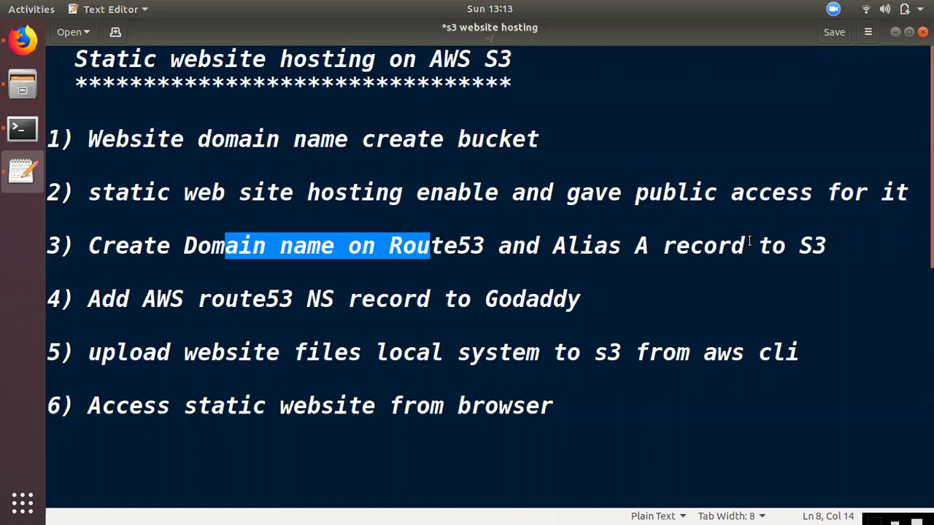
Step: Review the outlined tasks for the Route53 alias record, Godaddy NS record, AWS CLI upload to S3 and browser access
left_click_drag(773, 252, 605, 251)
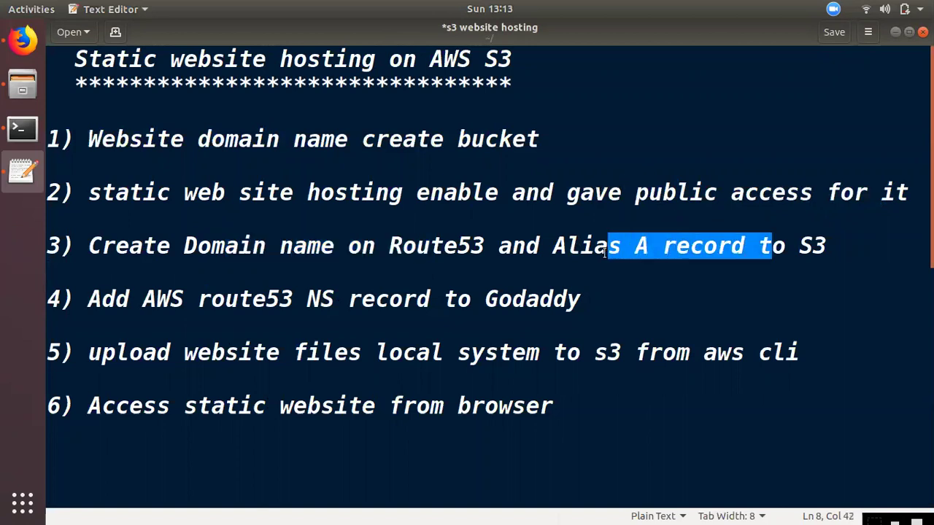
left_click(158, 337)
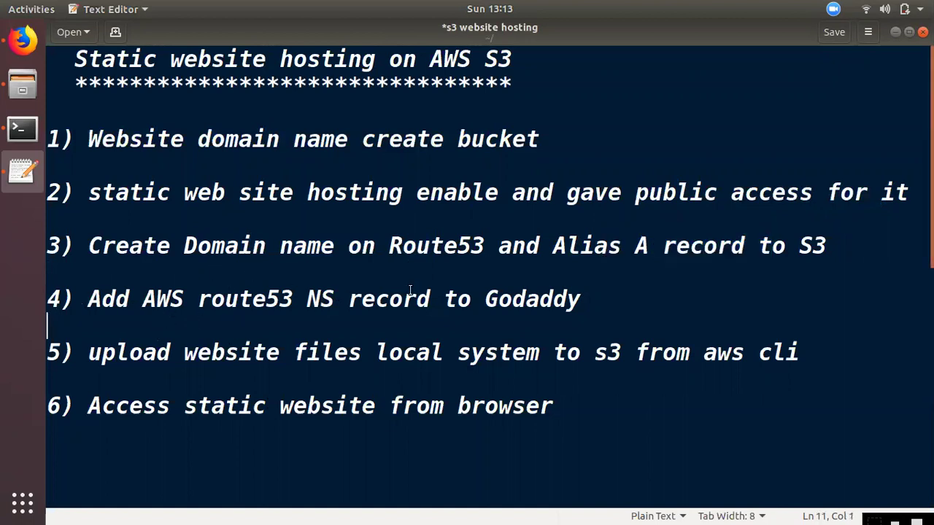
left_click_drag(525, 300, 553, 300)
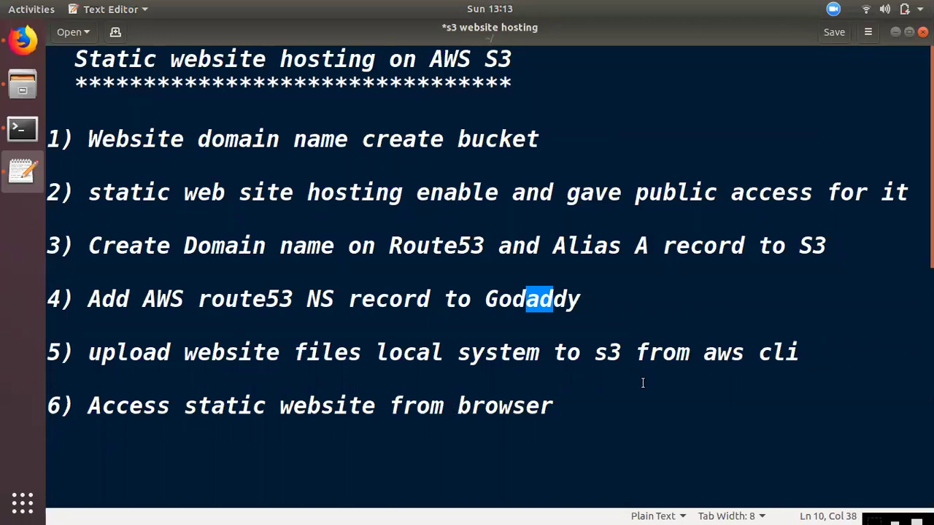
left_click_drag(580, 356, 608, 356)
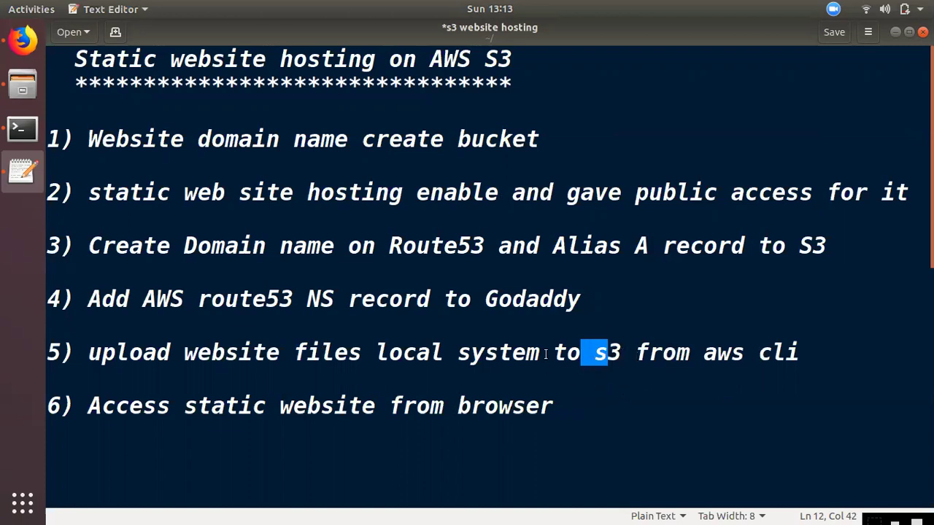
left_click(208, 398)
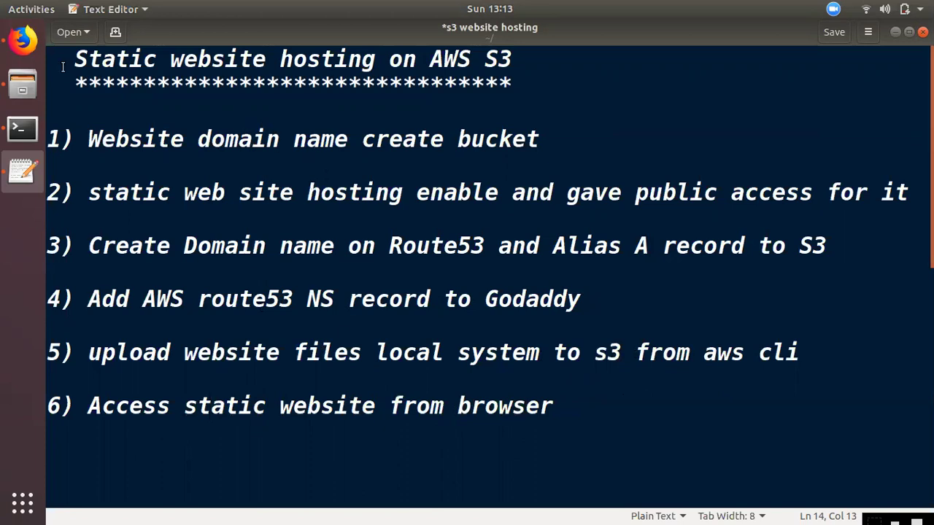
Step: Switch to Firefox and open the S3 service from the AWS Management Console
left_click(21, 41)
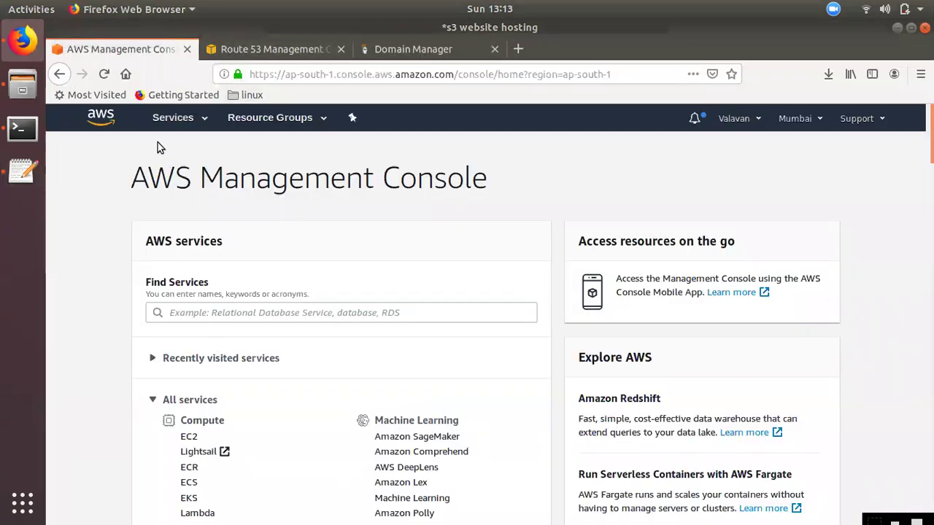
left_click(182, 119)
left_click(256, 436)
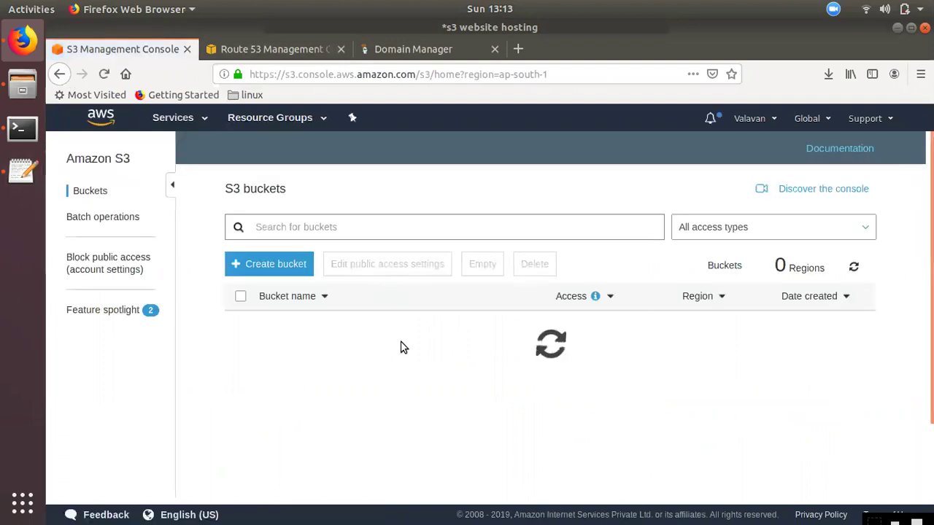
left_click(269, 265)
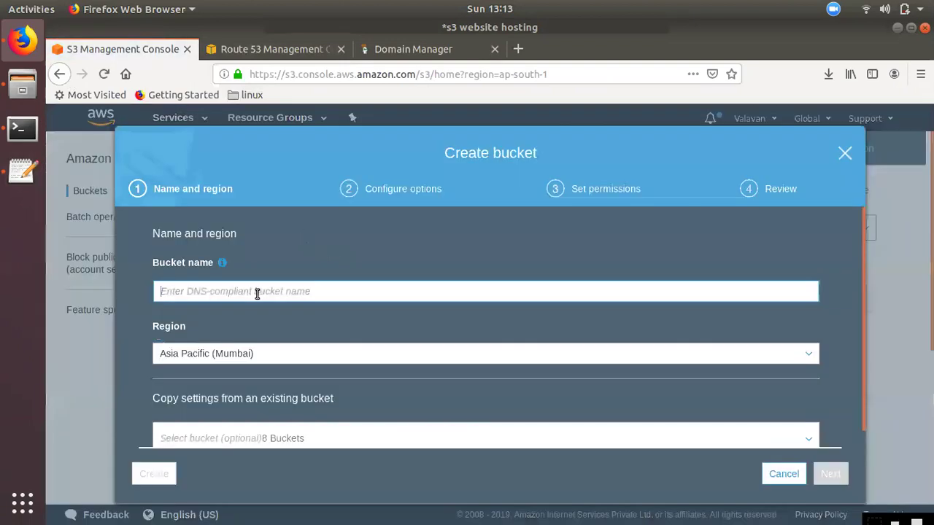
type("www.techforall247.xyz")
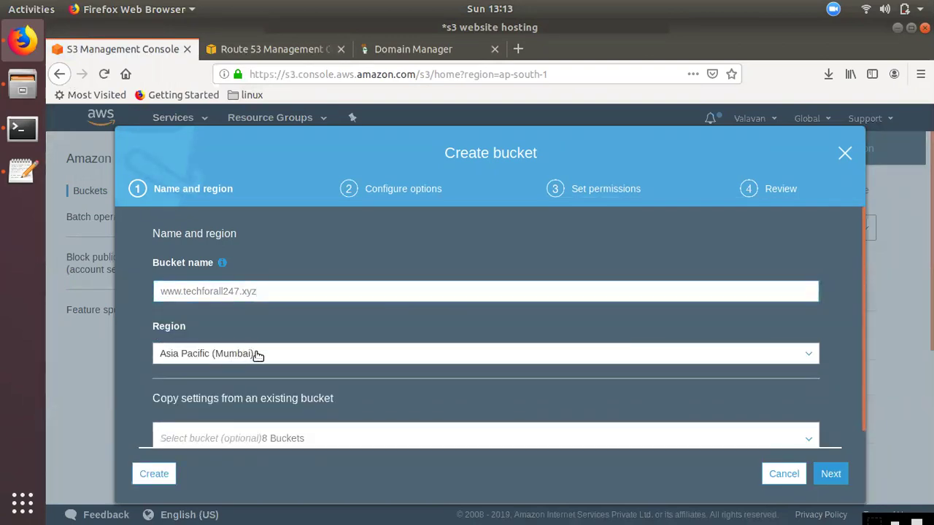
left_click(252, 354)
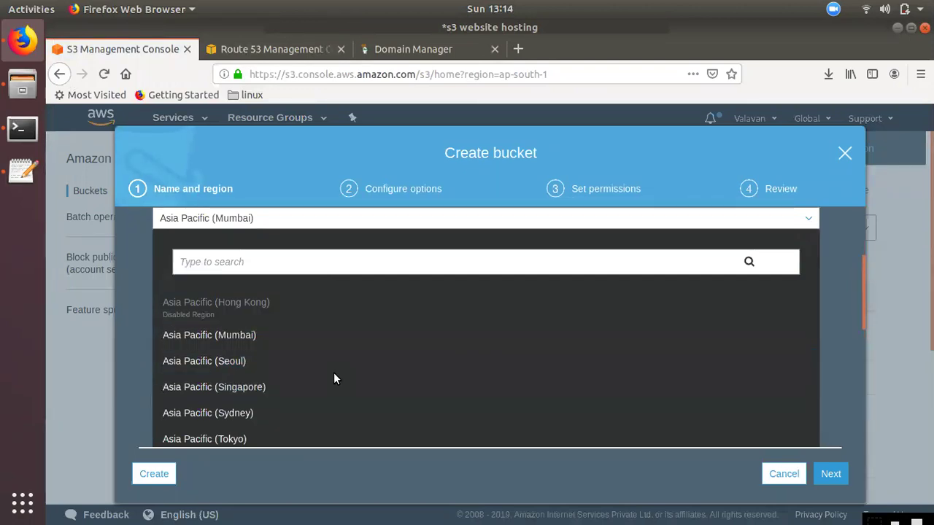
left_click(296, 335)
left_click(174, 471)
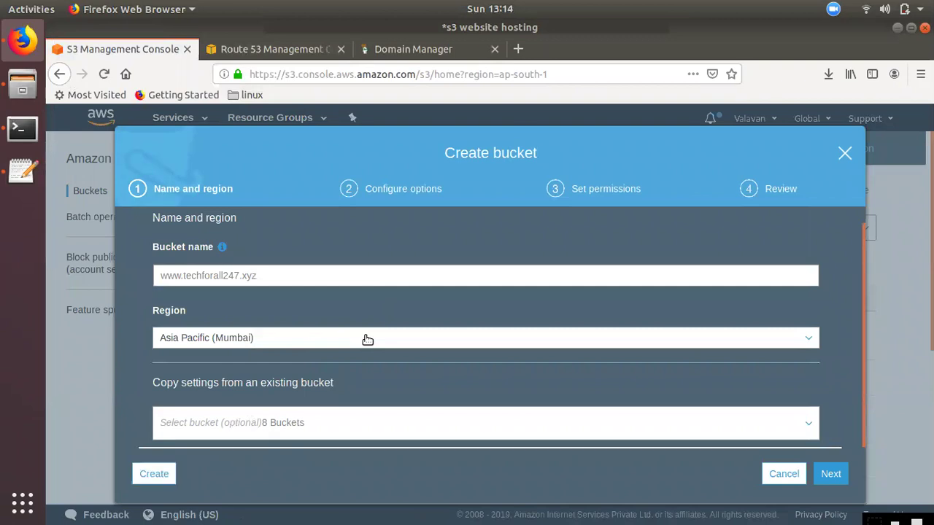
scroll(363, 431, "down", 5)
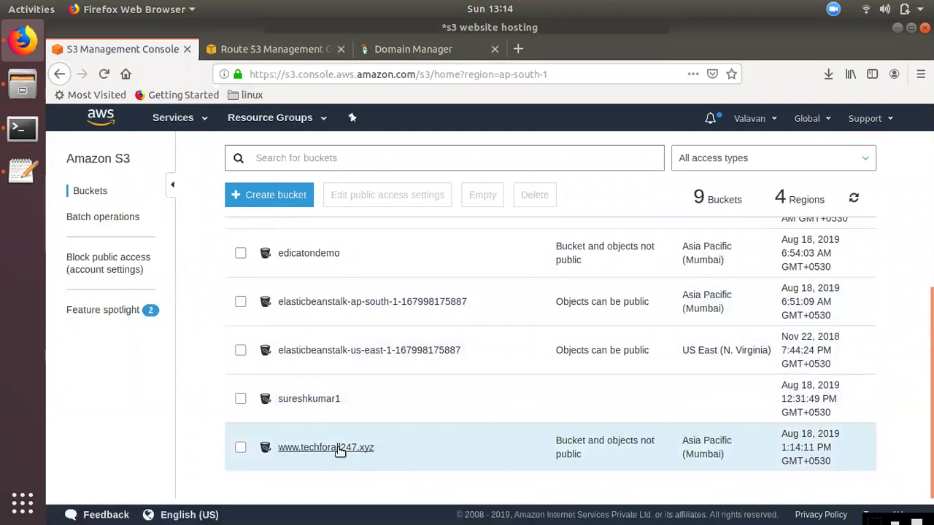
left_click(333, 448)
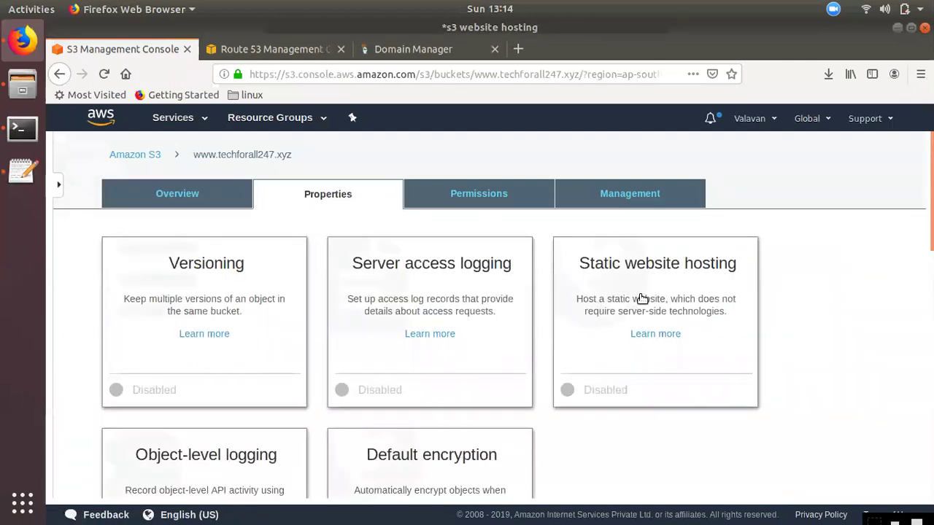
left_click(609, 284)
scroll(394, 394, "down", 2)
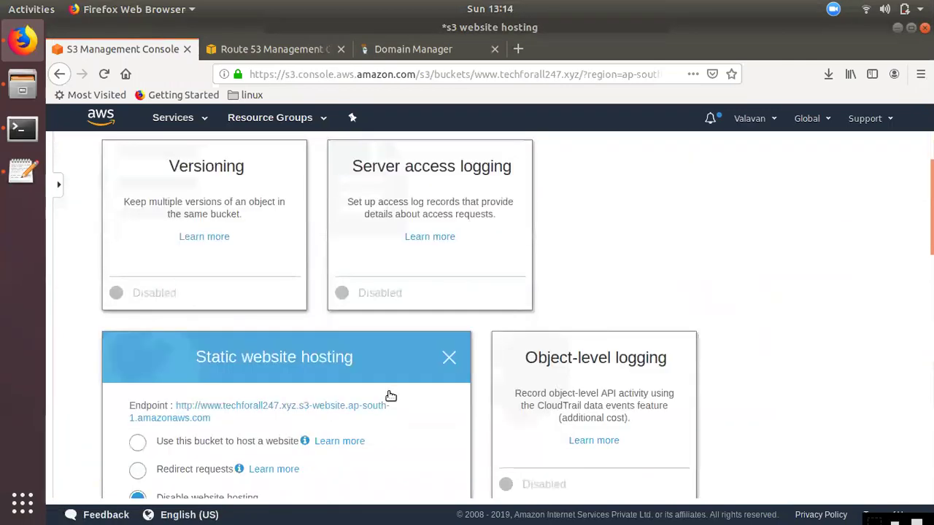
scroll(391, 397, "down", 2)
Step: Enable website hosting on the bucket with index.html as both index document and error document, and save
left_click(137, 343)
left_click(221, 397)
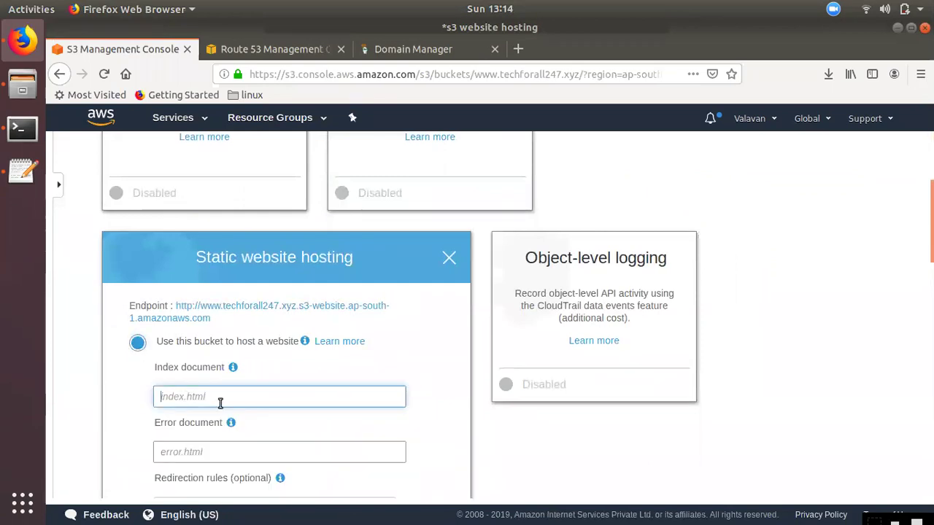
scroll(231, 411, "down", 2)
type("index.html")
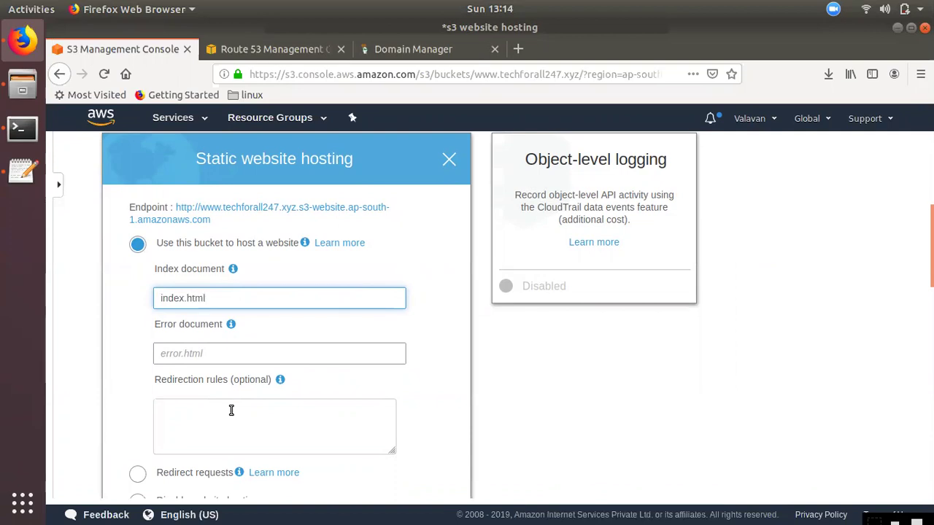
left_click(219, 351)
type("index")
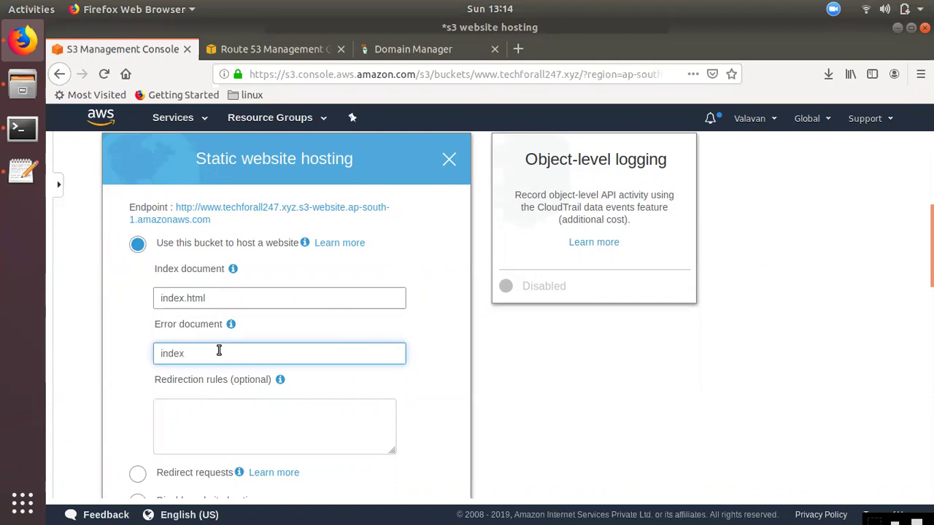
scroll(248, 387, "down", 4)
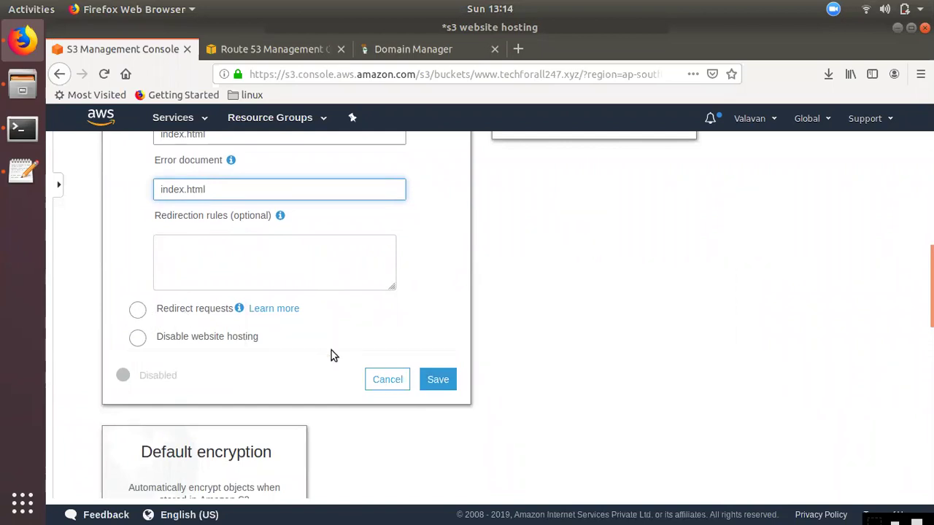
scroll(277, 298, "up", 3)
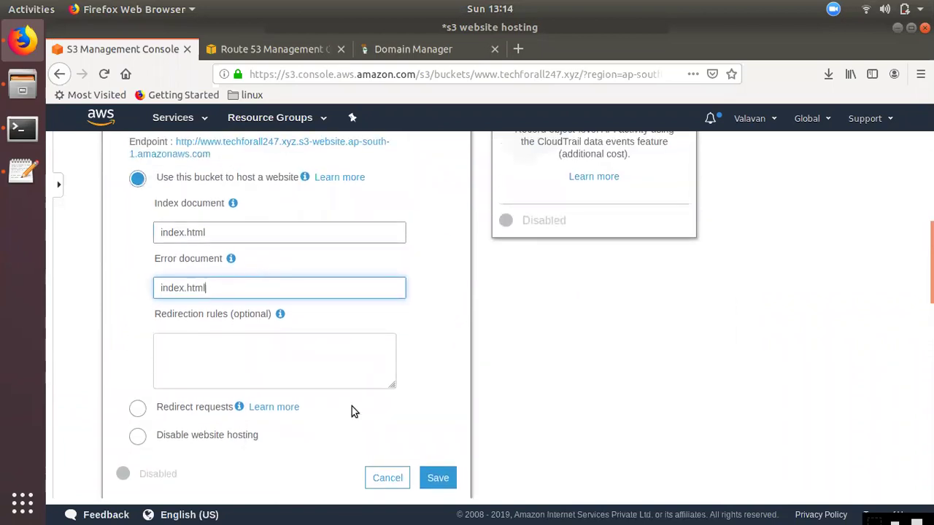
scroll(450, 460, "down", 3)
left_click(439, 381)
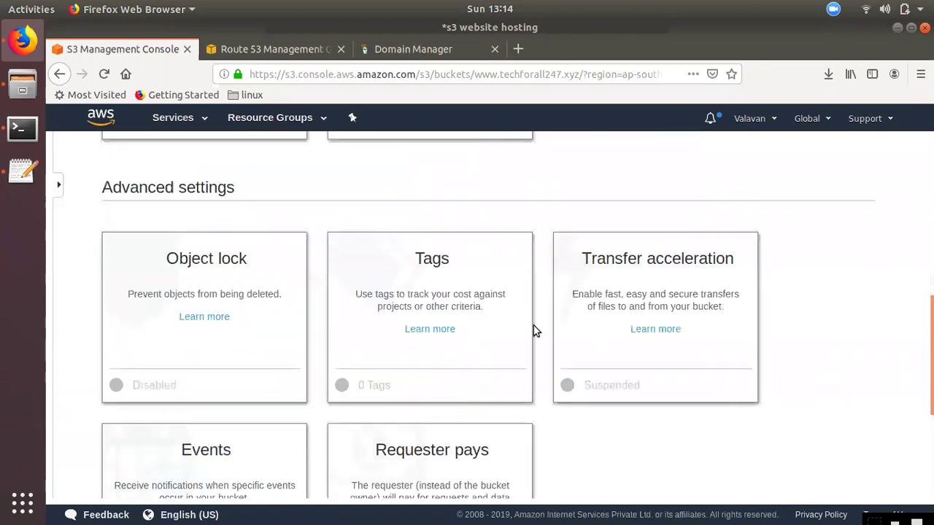
Step: Turn off Block all public access in the bucket's permissions, save, and enter "confirm" to apply the change
scroll(481, 318, "up", 10)
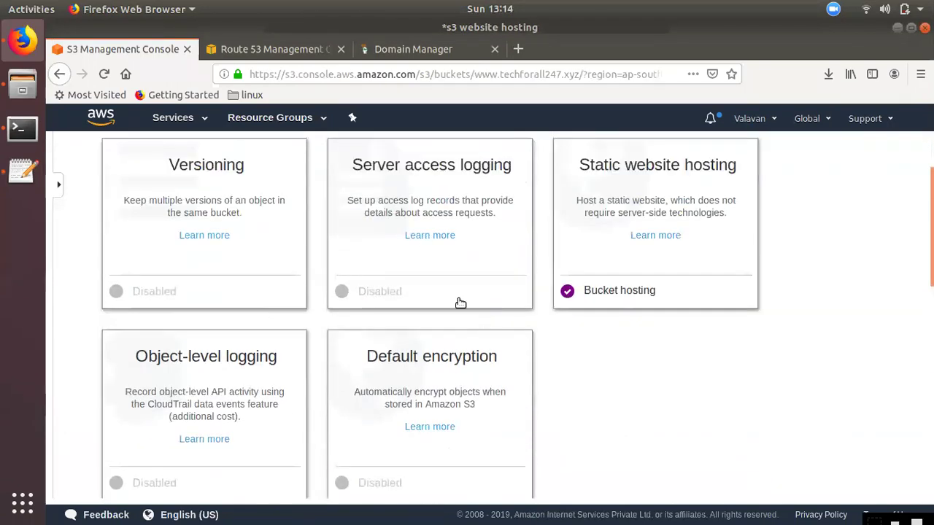
scroll(460, 303, "up", 3)
left_click(460, 192)
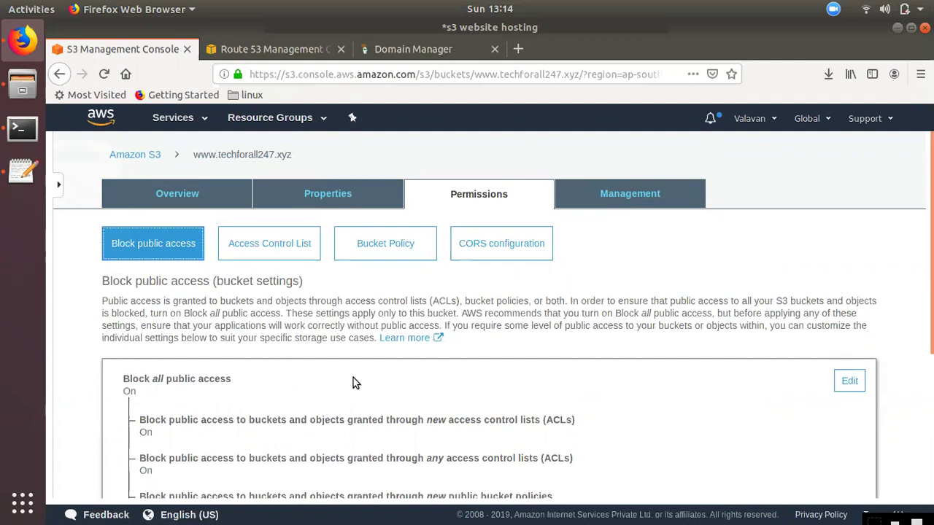
scroll(380, 241, "down", 3)
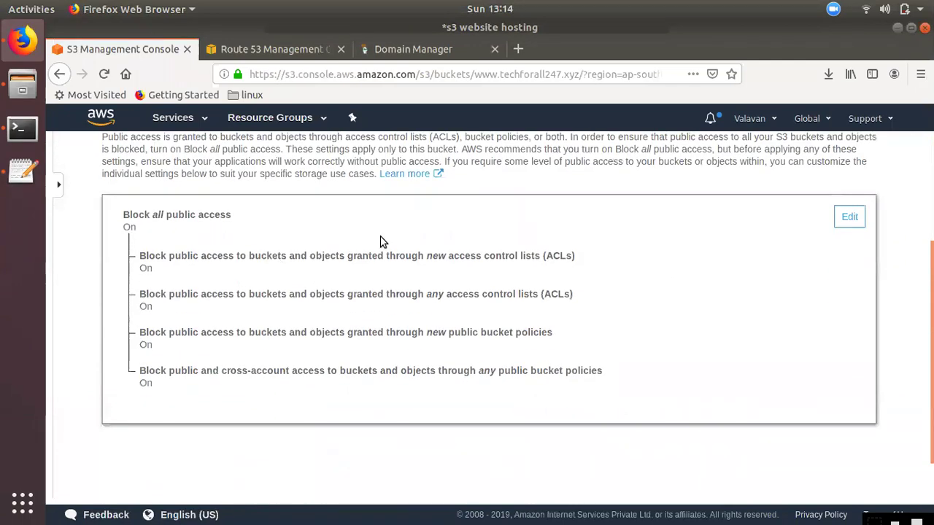
left_click(849, 217)
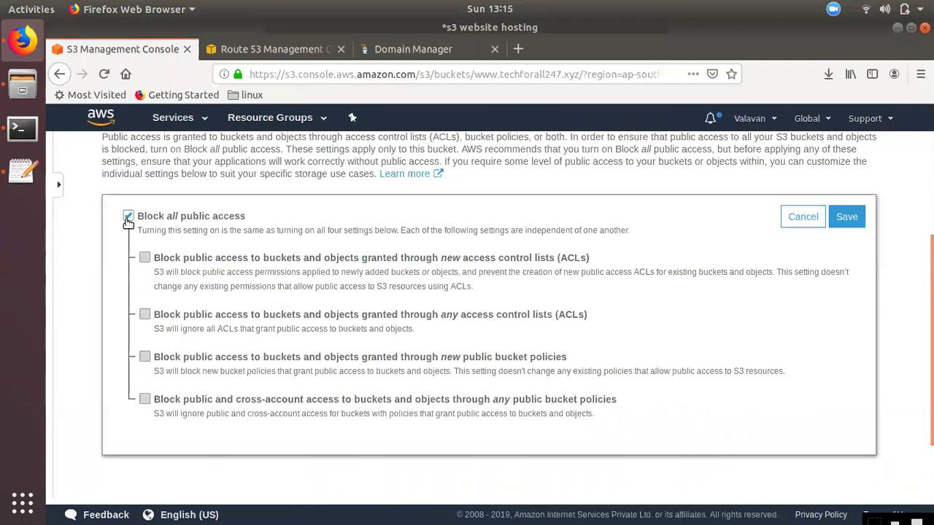
scroll(437, 327, "up", 1)
scroll(438, 322, "up", 3)
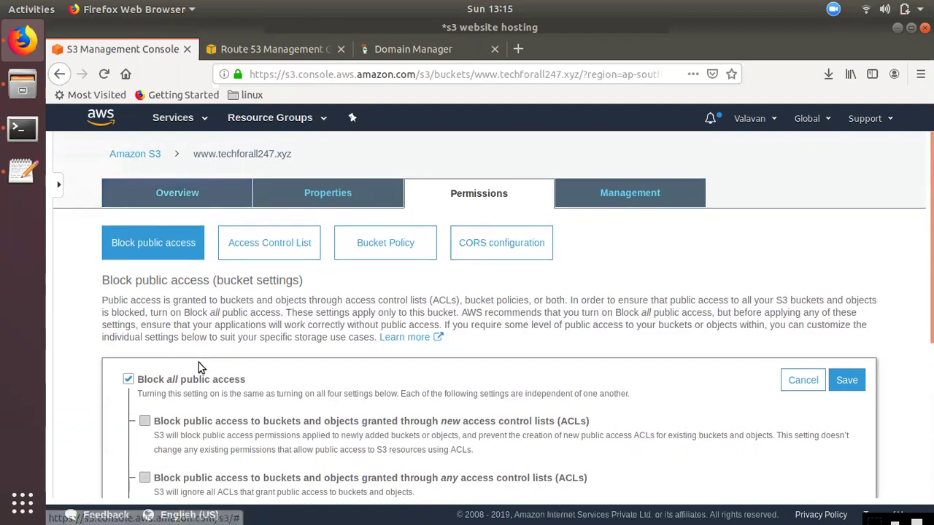
scroll(201, 372, "down", 2)
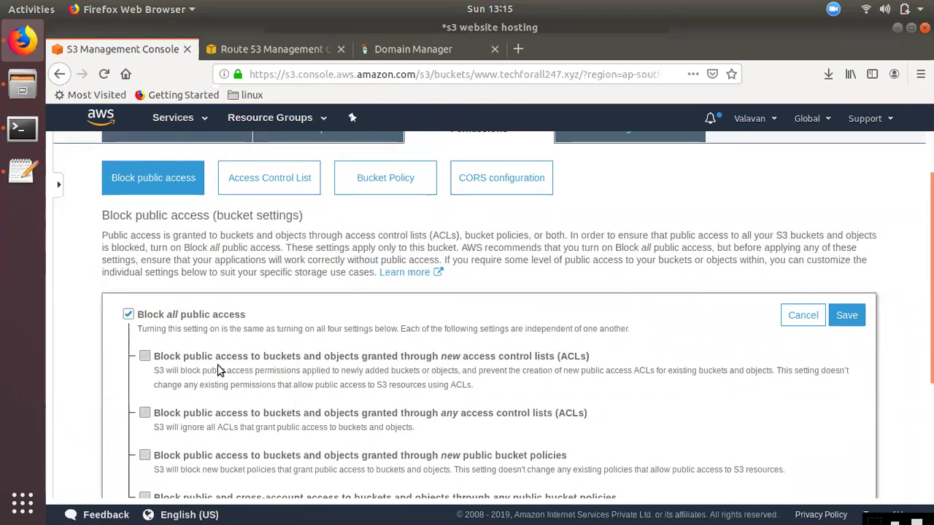
left_click(128, 316)
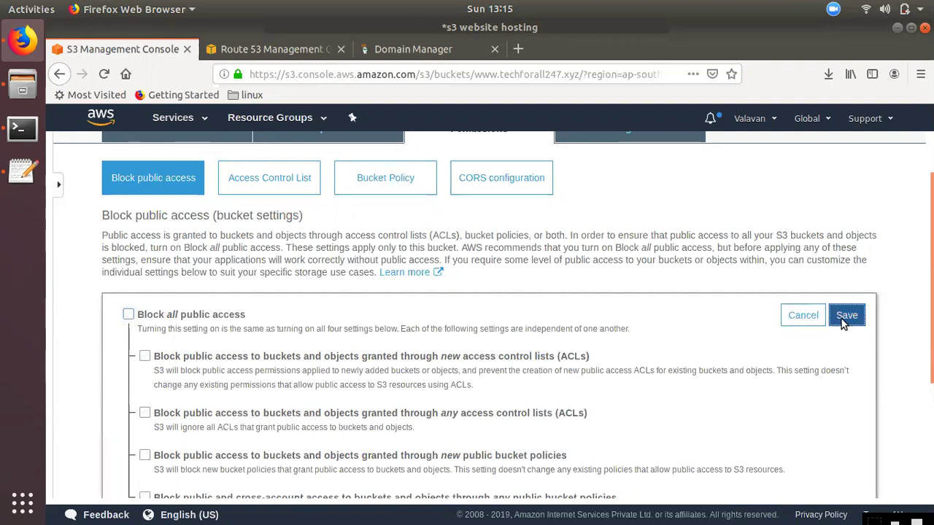
left_click(846, 315)
left_click(502, 380)
type("confirm")
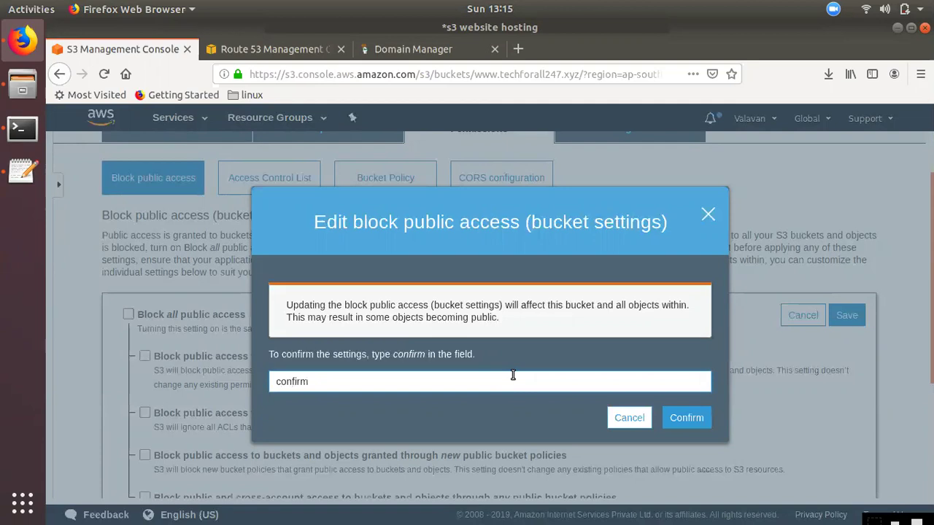
left_click(685, 419)
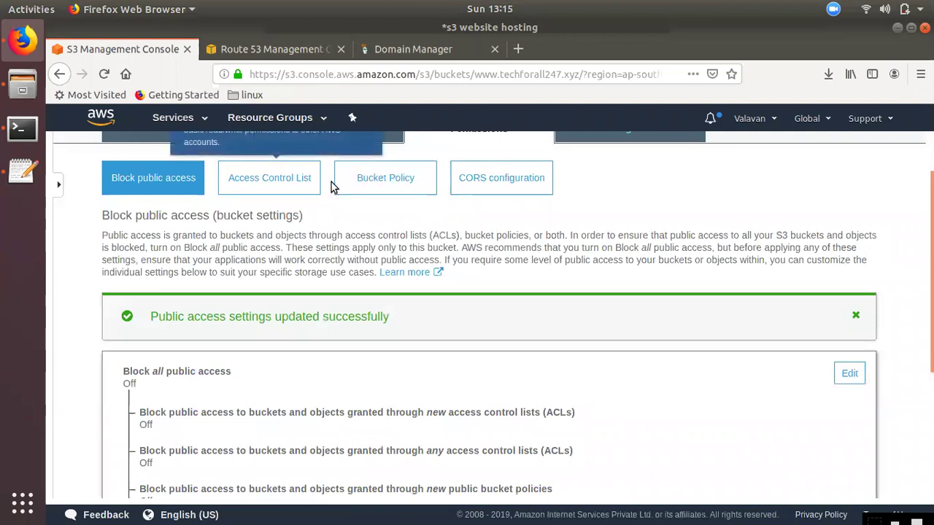
Step: Open the bucket policy editor and switch to Text Editor to bring up the prepared JSON policy in the s3 website hosting file
left_click(369, 187)
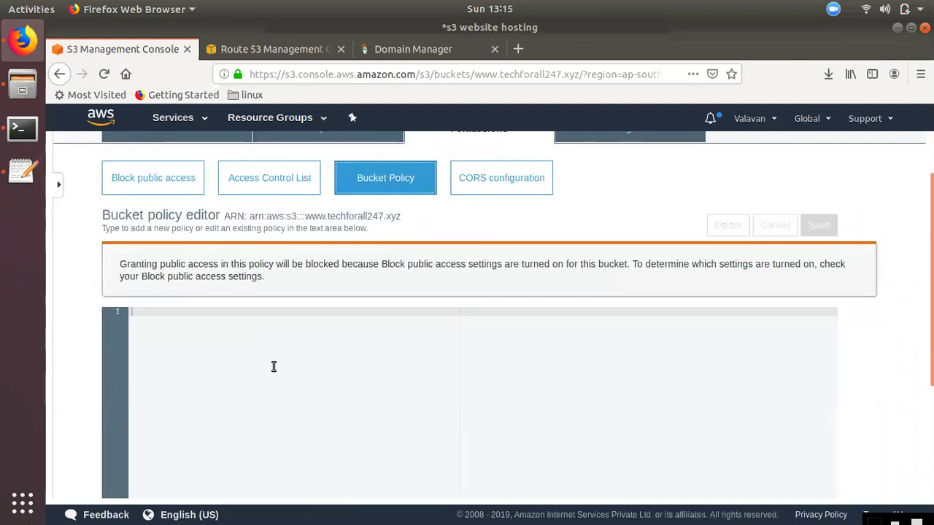
scroll(233, 347, "down", 3)
left_click(16, 182)
scroll(323, 316, "down", 6)
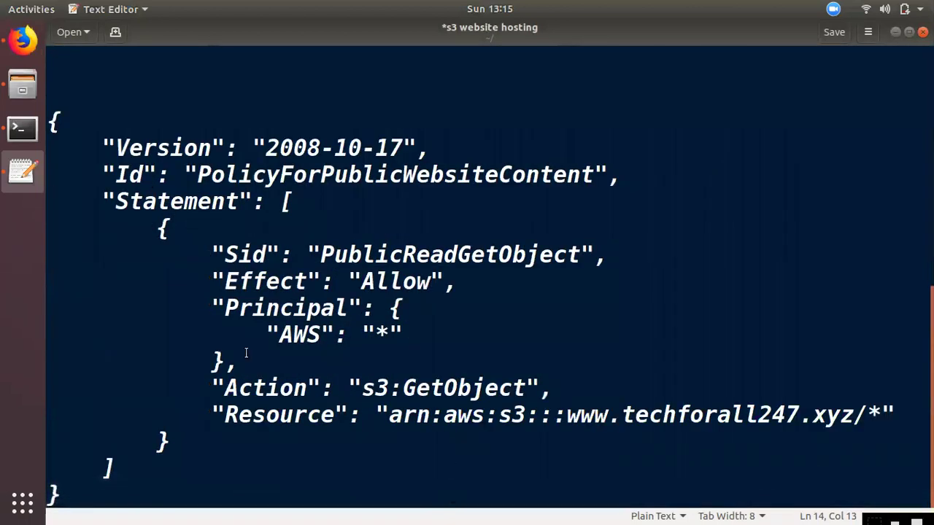
Step: Examine the policy's Allow effect, AWS principal, s3:GetObject action and the bucket name in the resource ARN
left_click_drag(361, 281, 432, 281)
left_click_drag(376, 334, 393, 332)
left_click_drag(423, 389, 458, 389)
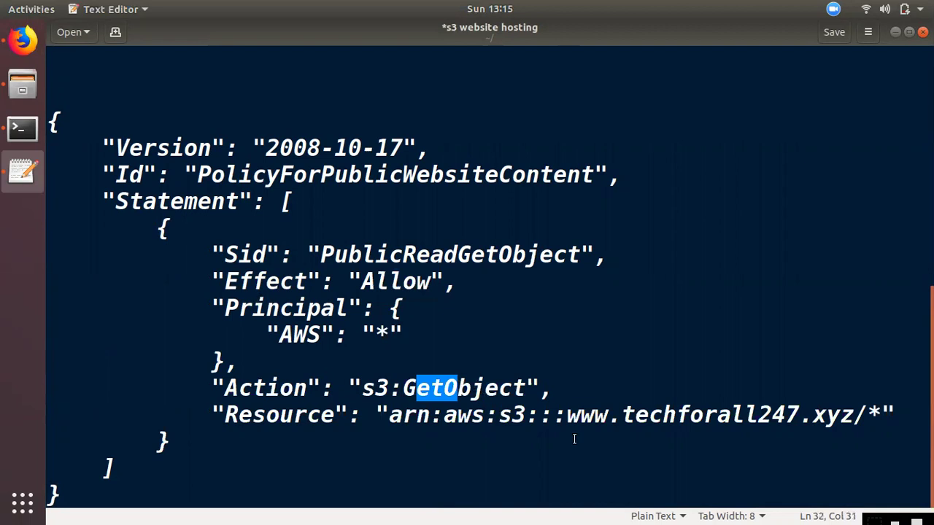
left_click(591, 418)
left_click_drag(566, 415, 804, 414)
left_click(787, 437)
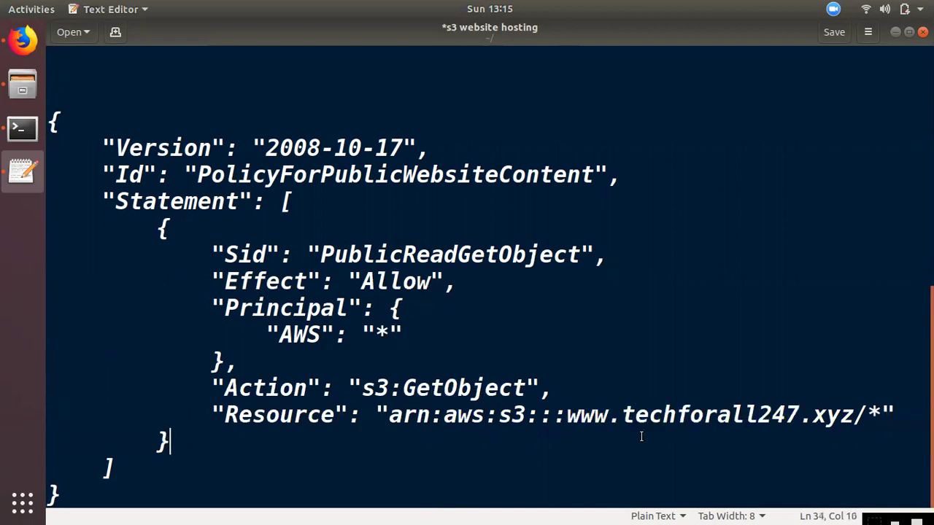
left_click_drag(580, 415, 854, 415)
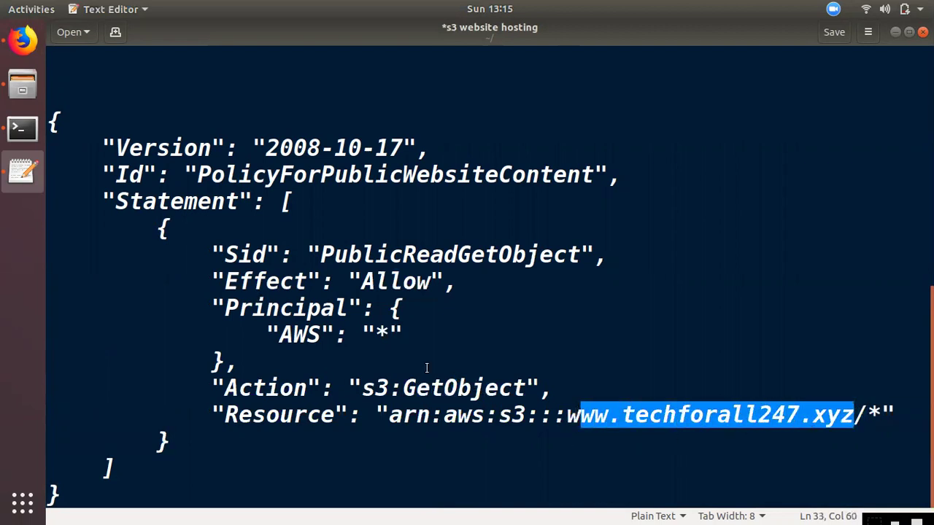
Step: Copy the full JSON policy from the text file into the S3 bucket policy editor and save it
left_click_drag(55, 123, 75, 505)
right_click(236, 221)
left_click(271, 282)
left_click(21, 40)
scroll(419, 288, "up", 5)
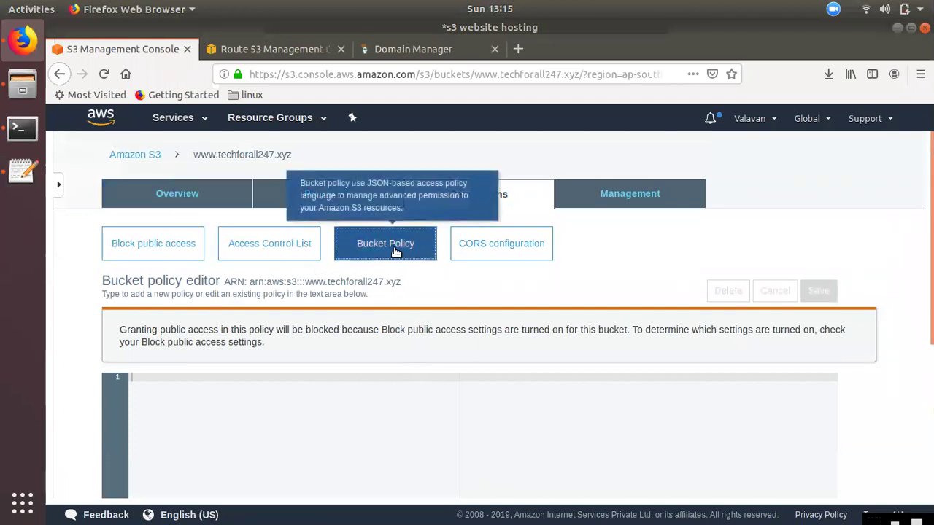
left_click(298, 389)
key("ctrl+v")
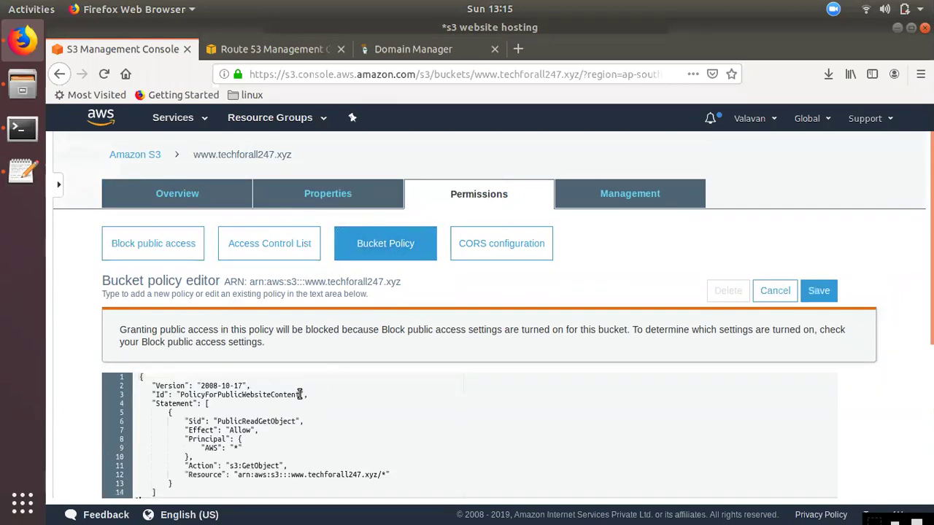
left_click(818, 291)
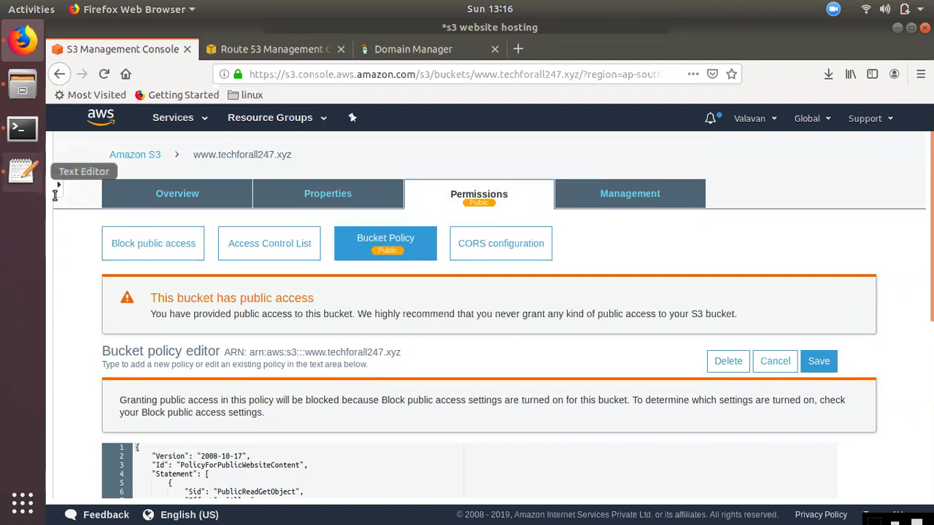
Step: Check the hosting checklist in Text Editor, then create a public hosted zone for techforall247.xyz in the Route 53 console
left_click(22, 171)
left_click(285, 202)
scroll(272, 223, "up", 8)
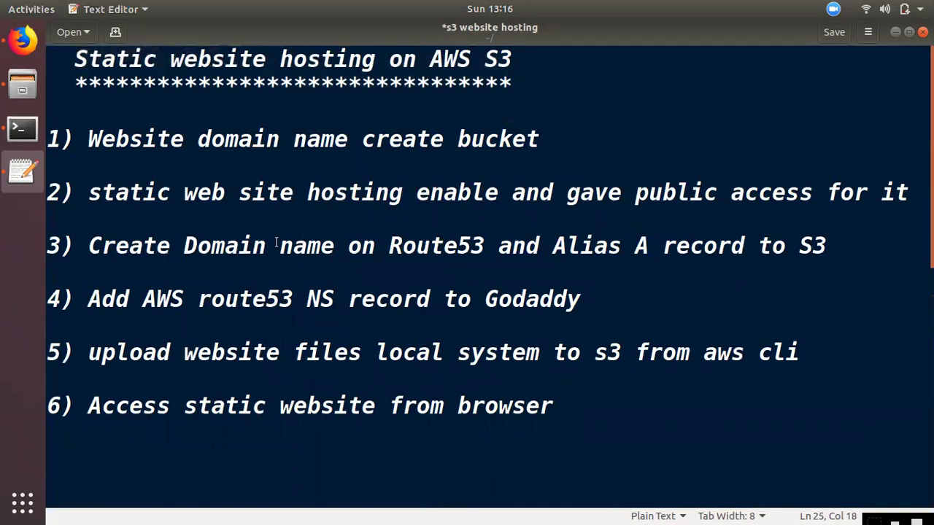
left_click(22, 40)
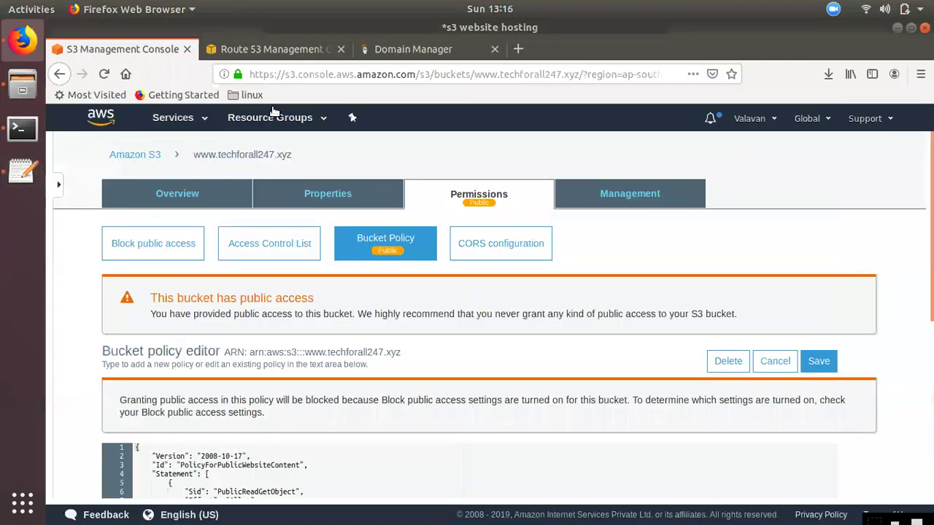
left_click(248, 49)
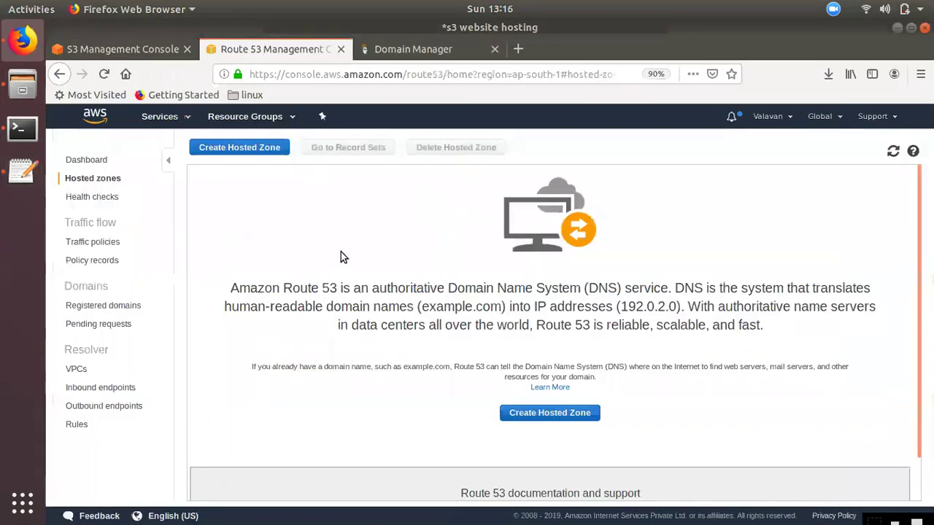
left_click(548, 412)
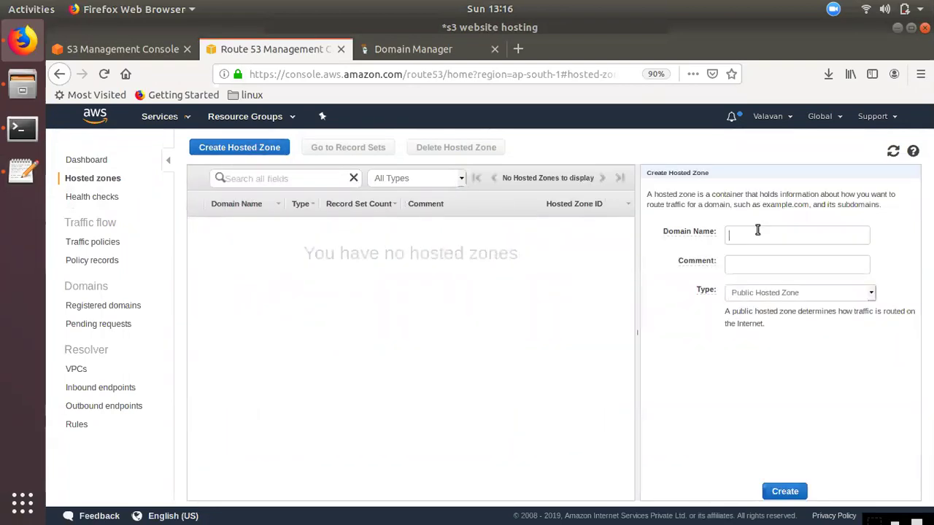
type("w")
type("rall247.xyz")
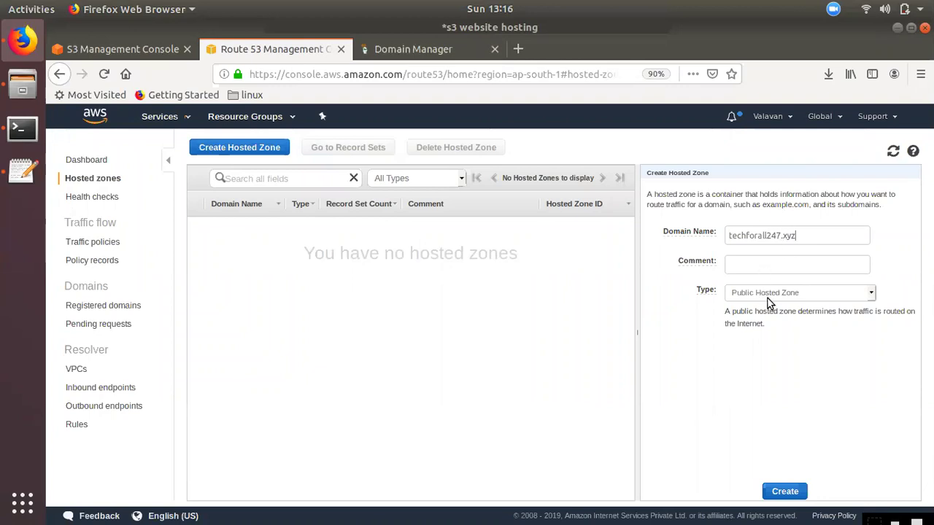
left_click(818, 298)
left_click(801, 303)
left_click(784, 491)
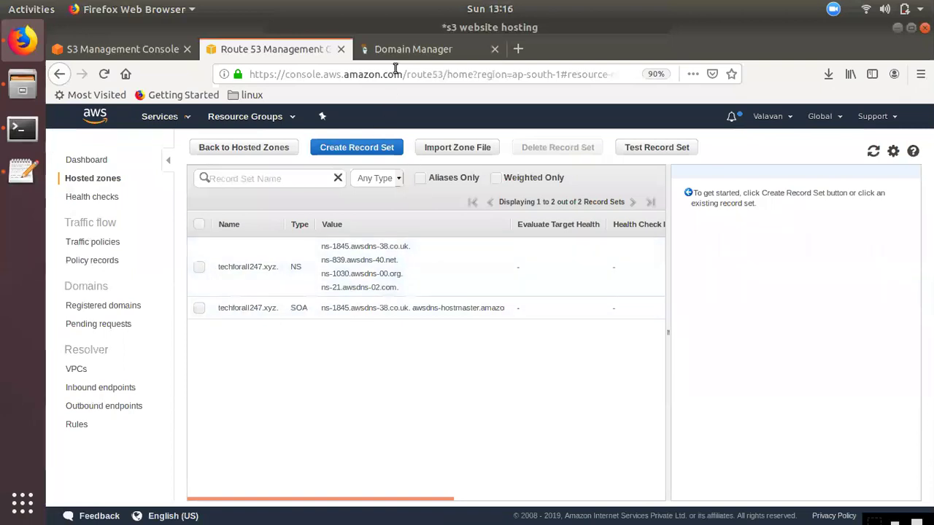
Step: Examine the DNS records and nameservers of techforall247.xyz in GoDaddy's Domain Manager and reload the page
left_click(409, 48)
scroll(253, 319, "down", 6)
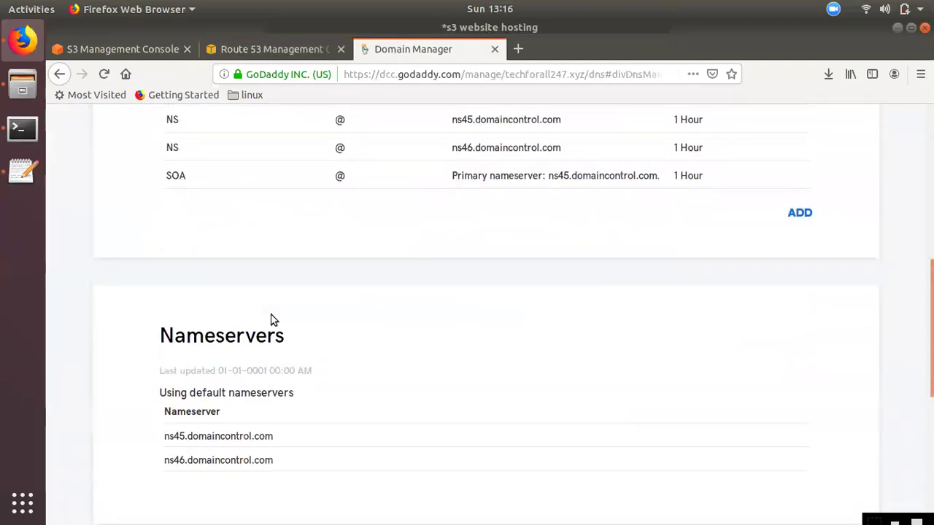
scroll(399, 197, "up", 3)
scroll(389, 338, "down", 5)
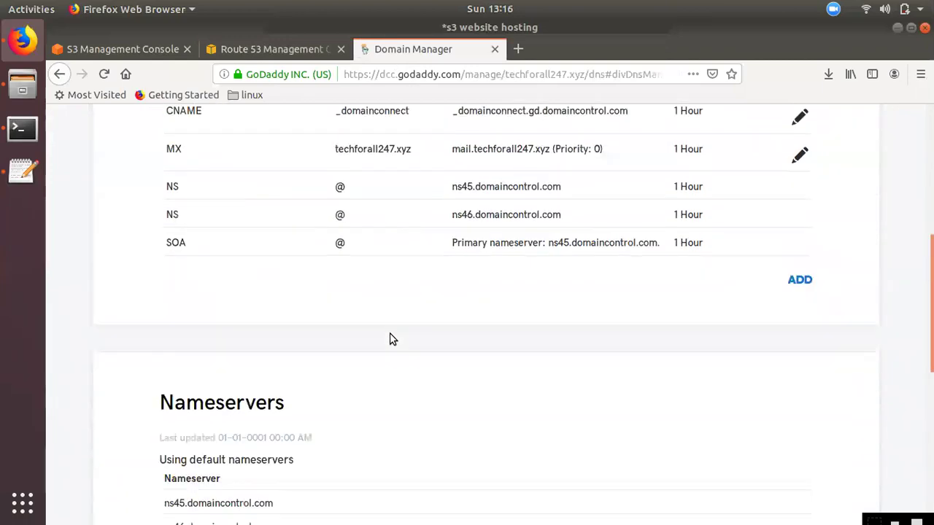
scroll(220, 260, "up", 1)
scroll(188, 299, "up", 1)
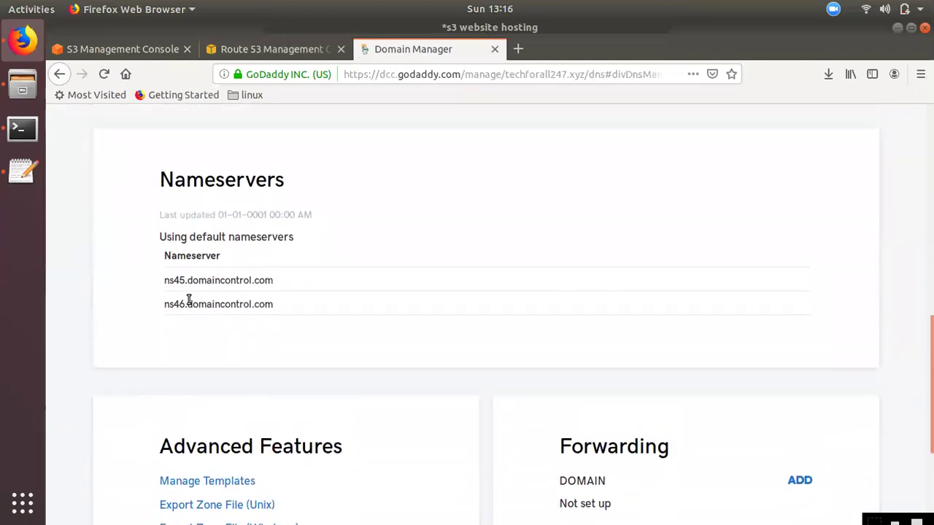
scroll(450, 319, "down", 5)
scroll(456, 314, "up", 8)
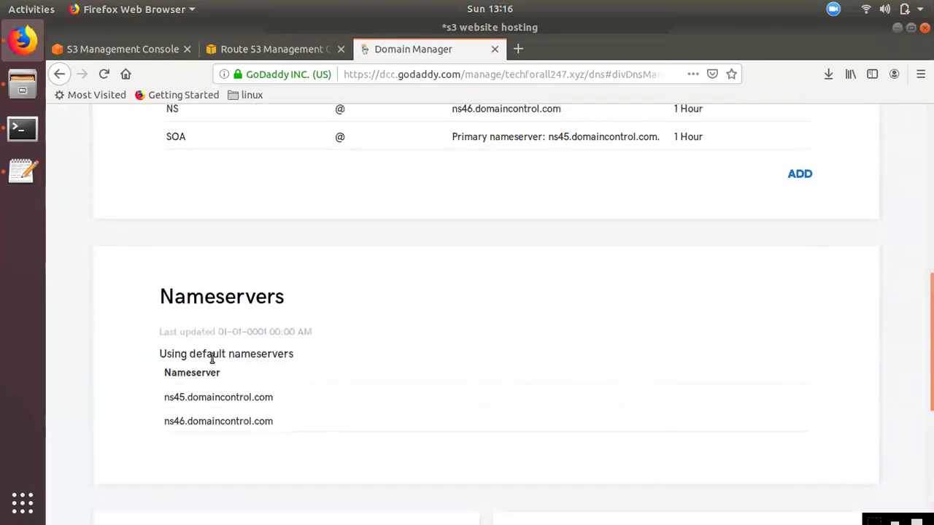
left_click(103, 74)
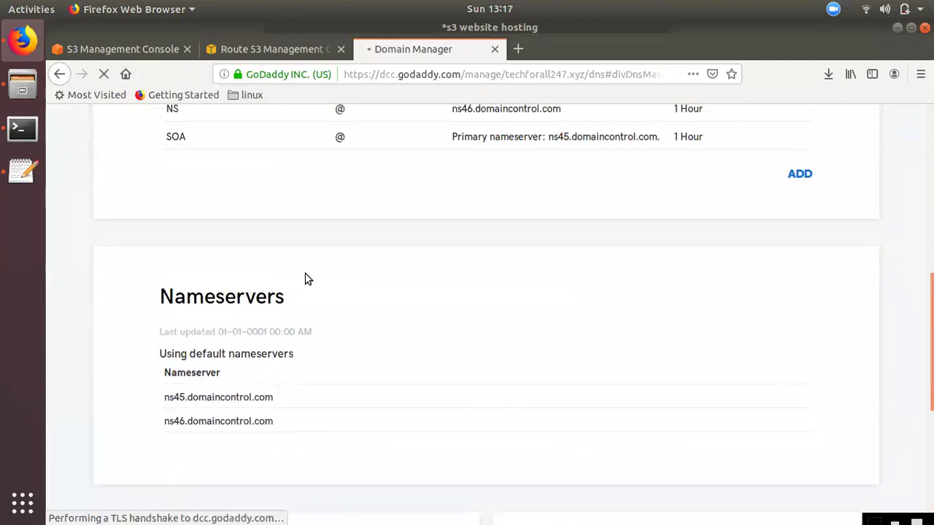
Step: Consult the checklist in Text Editor, then start a Route 53 record set named www in the techforall247.xyz zone
left_click(22, 170)
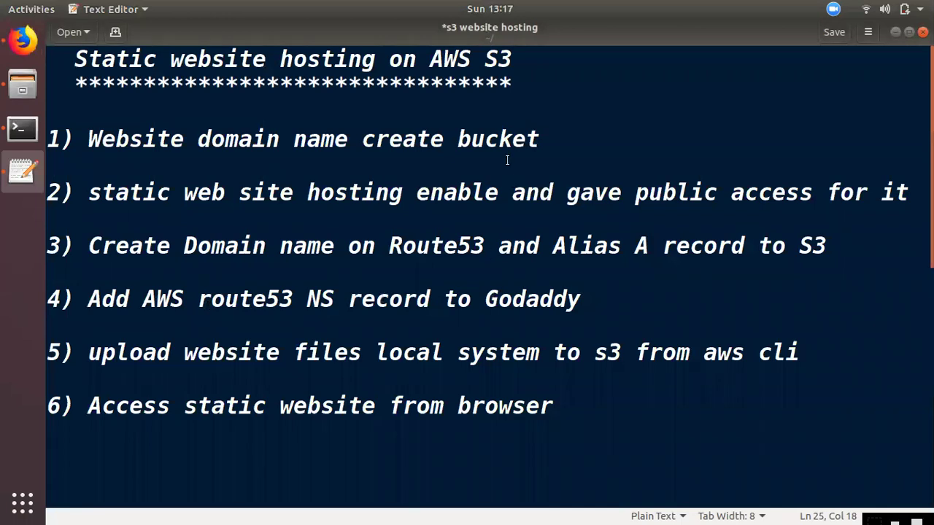
left_click(584, 230)
left_click(22, 42)
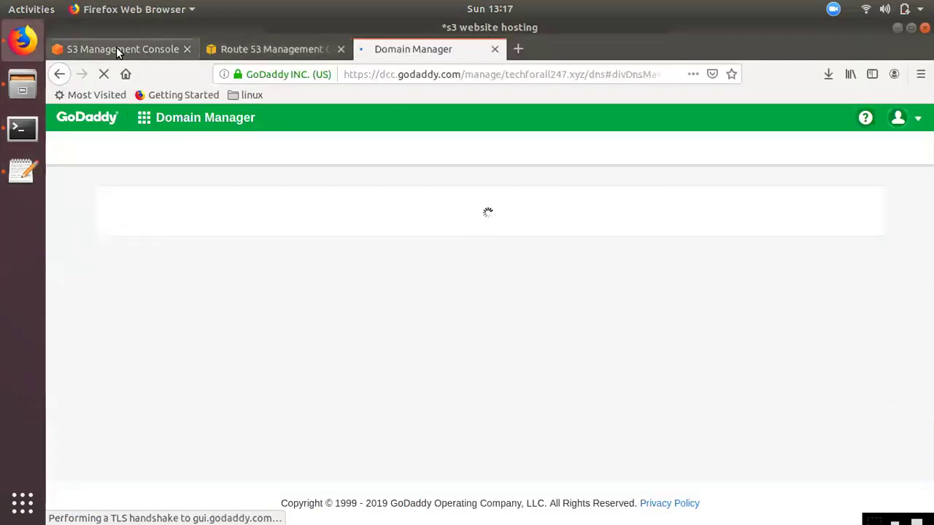
left_click(116, 48)
left_click(261, 49)
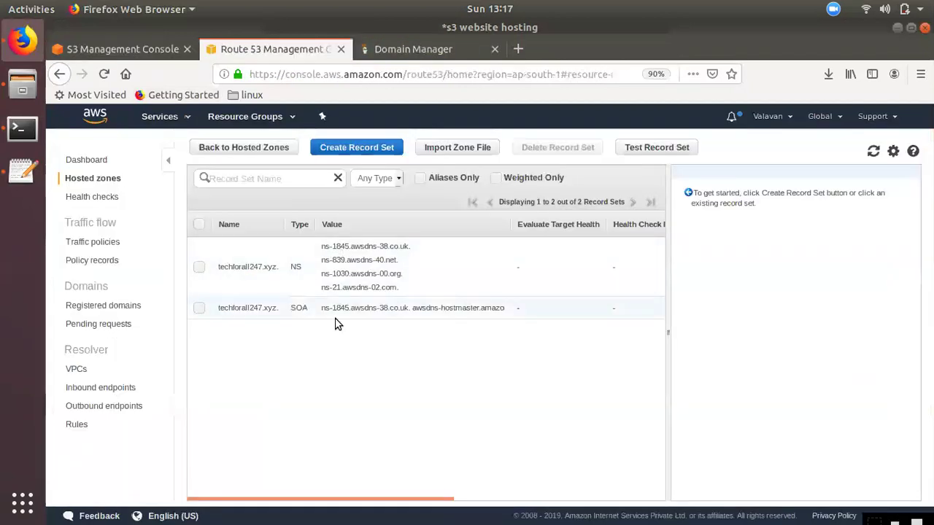
left_click(340, 149)
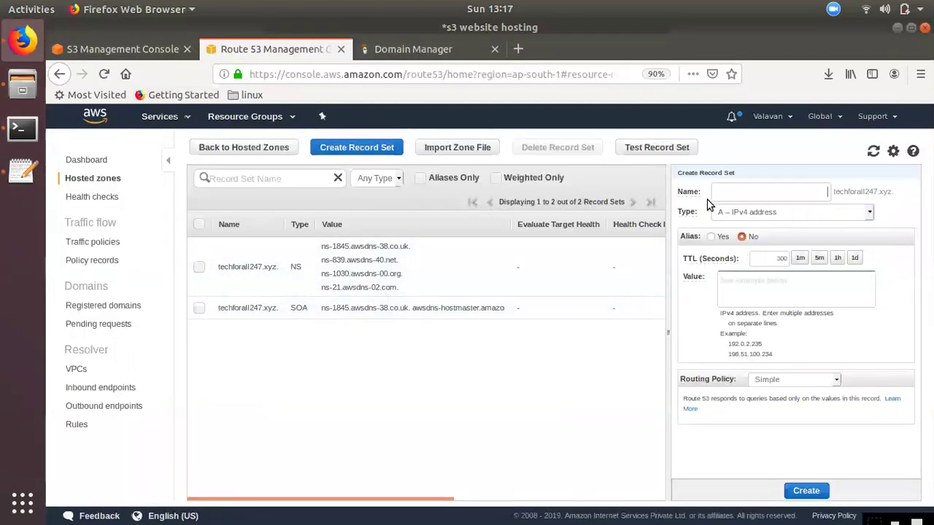
left_click(807, 194)
type("www")
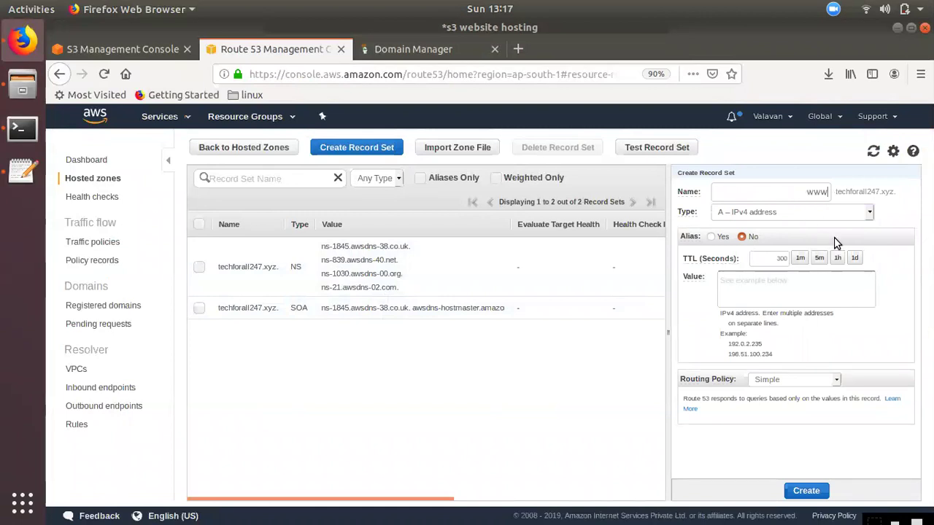
left_click(718, 237)
left_click(774, 259)
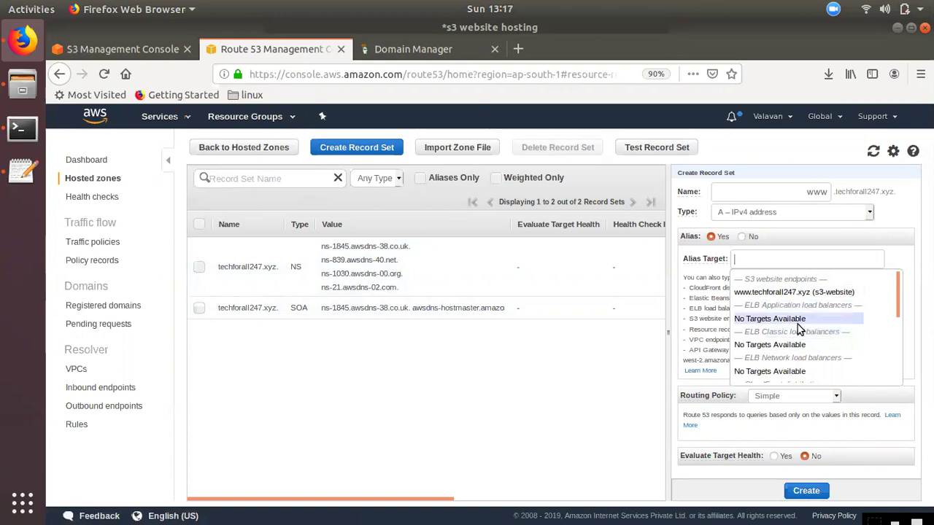
scroll(796, 351, "down", 5)
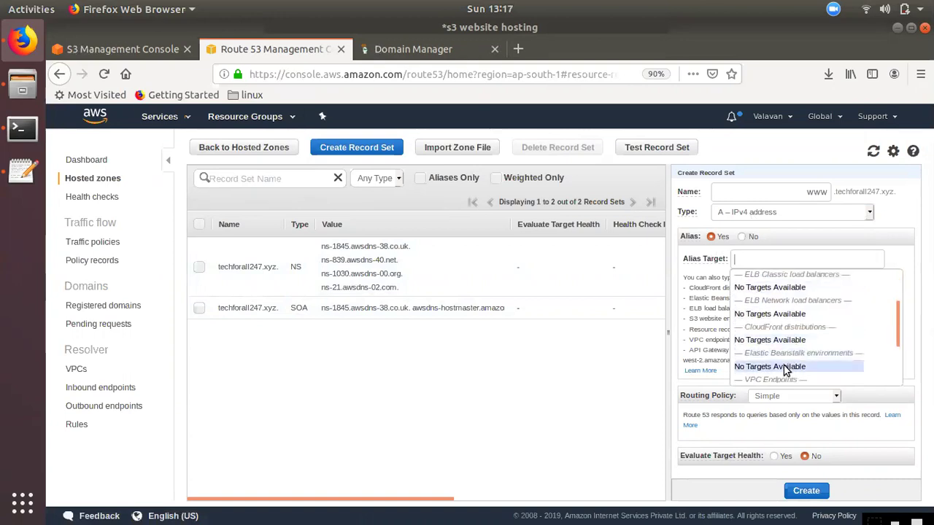
scroll(786, 364, "down", 1)
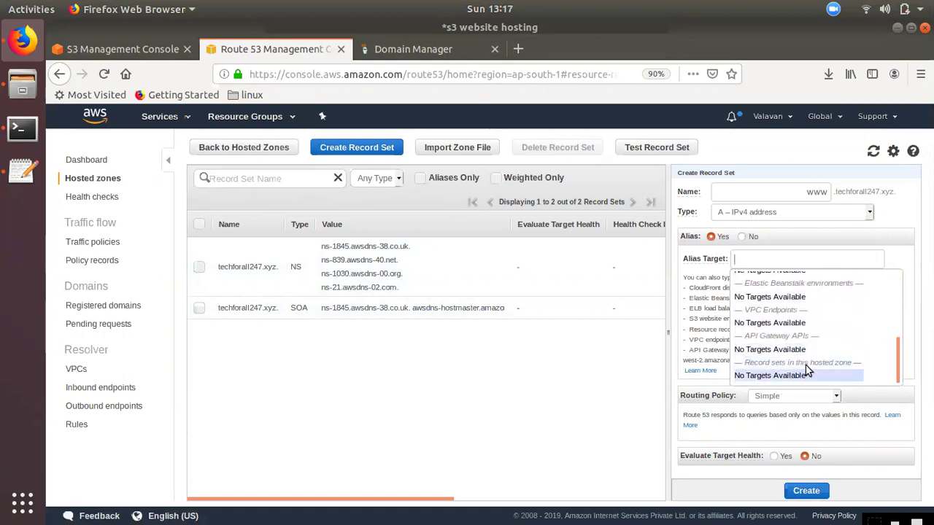
scroll(799, 307, "up", 6)
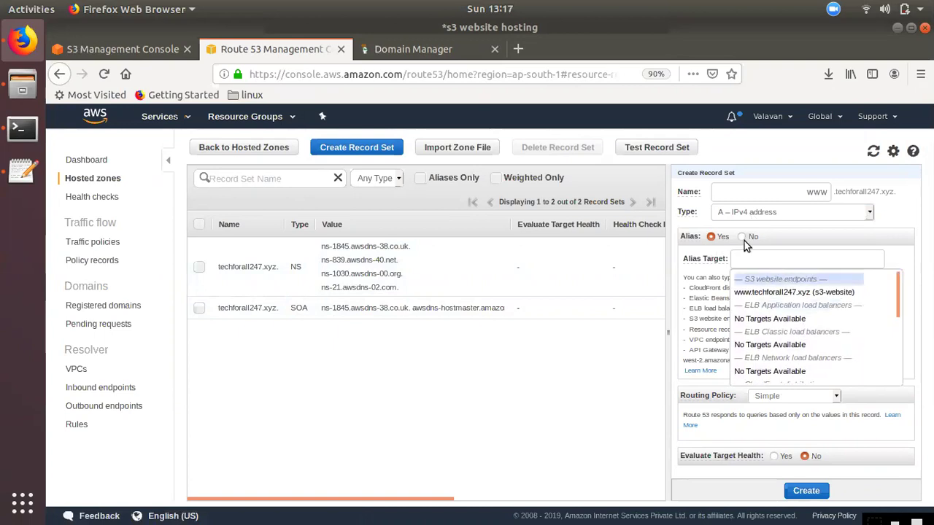
left_click(777, 292)
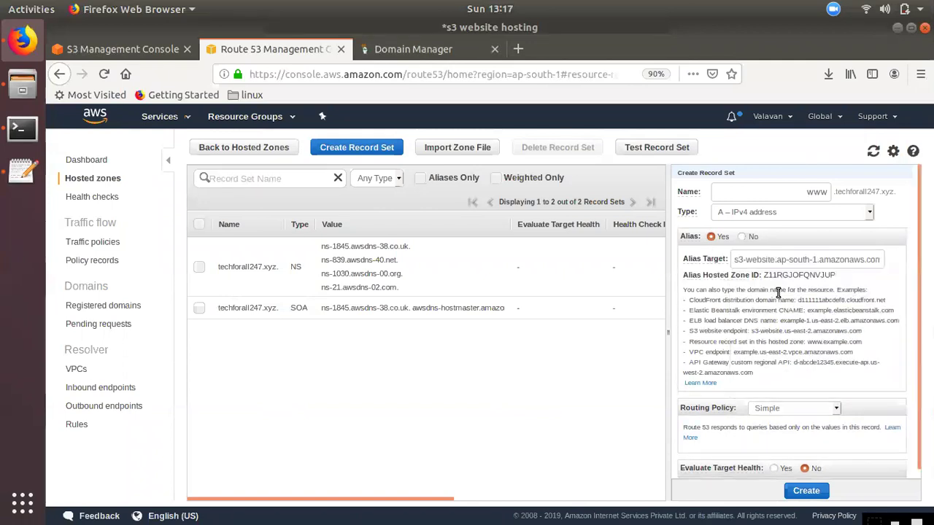
left_click(803, 490)
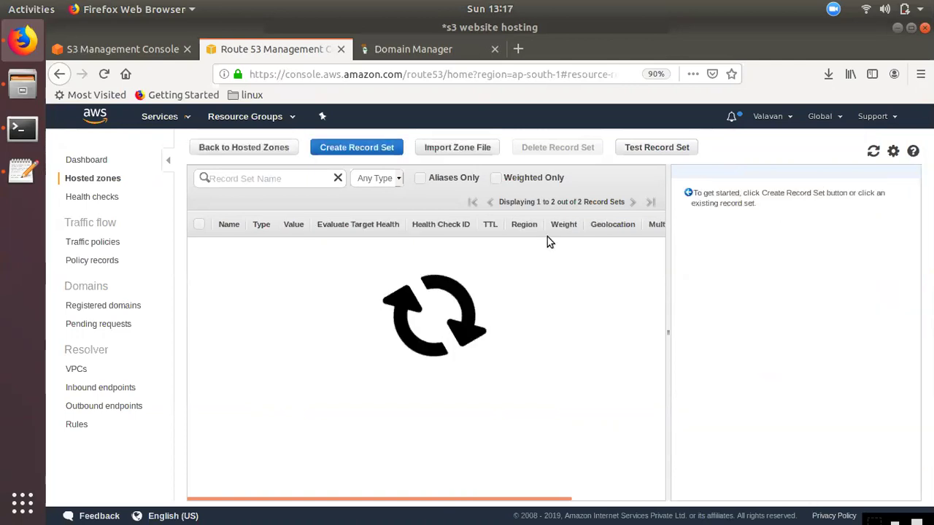
left_click(394, 152)
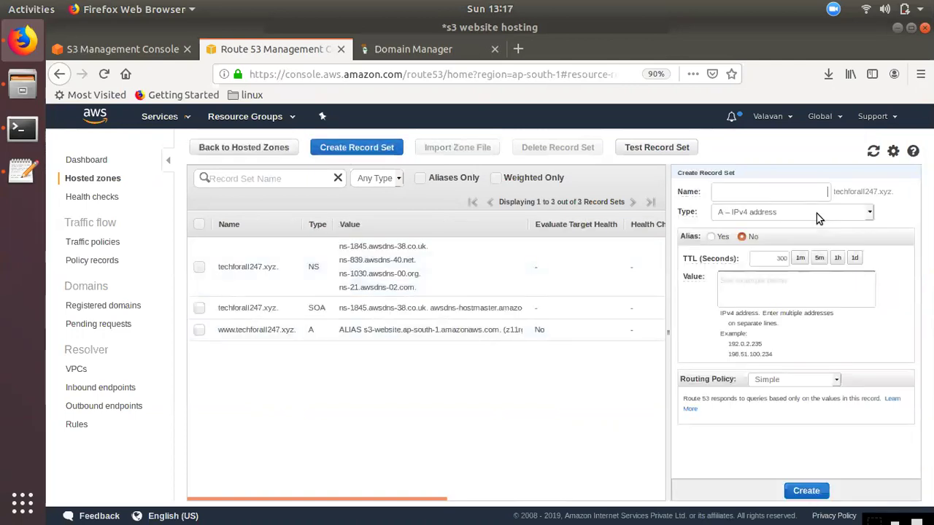
left_click(711, 236)
left_click(735, 259)
scroll(770, 347, "down", 3)
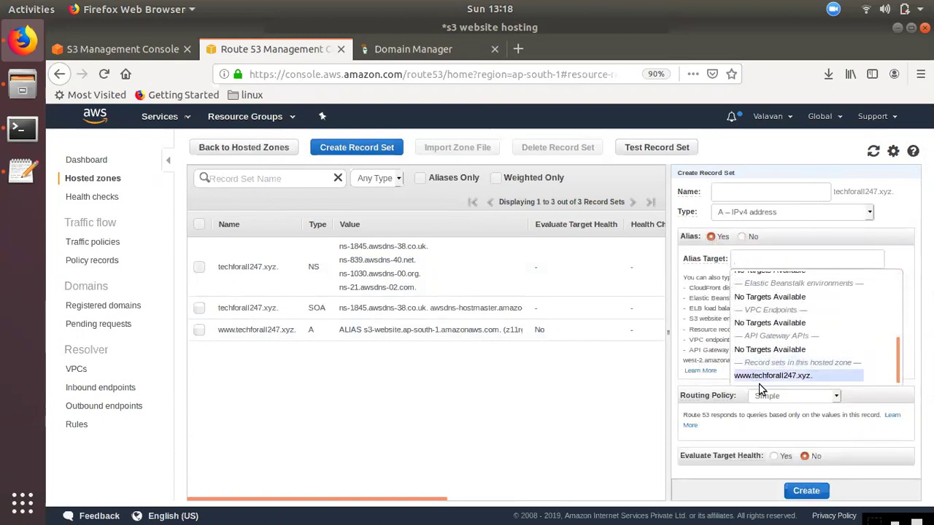
left_click(758, 376)
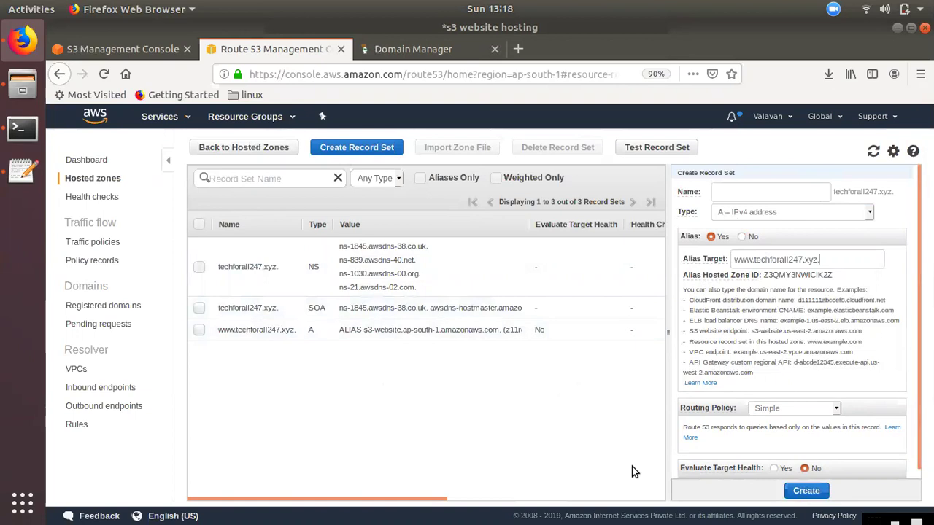
left_click(815, 495)
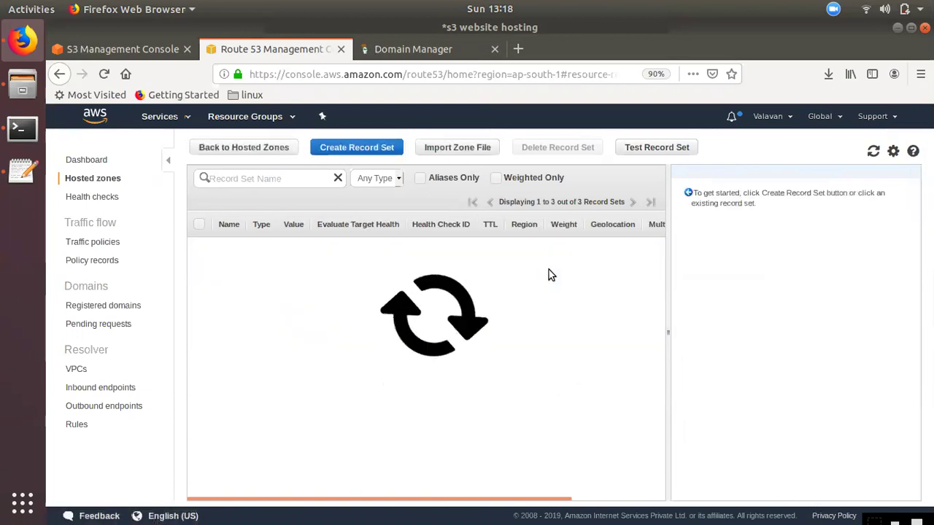
Step: Check the Godaddy item in the Text Editor checklist, then set techforall247.xyz's nameserver type to Custom in GoDaddy Domain Manager
left_click(21, 170)
left_click_drag(198, 139, 567, 257)
left_click(583, 299)
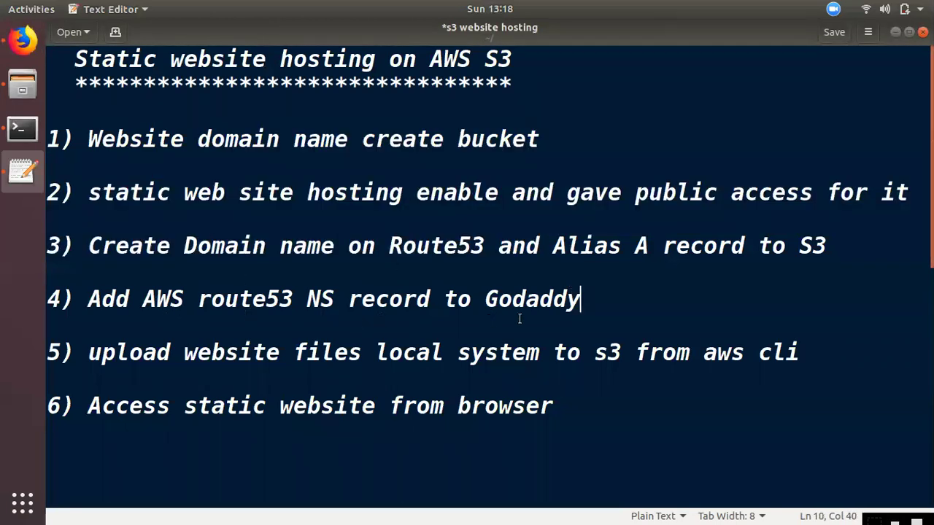
left_click(22, 40)
left_click(393, 49)
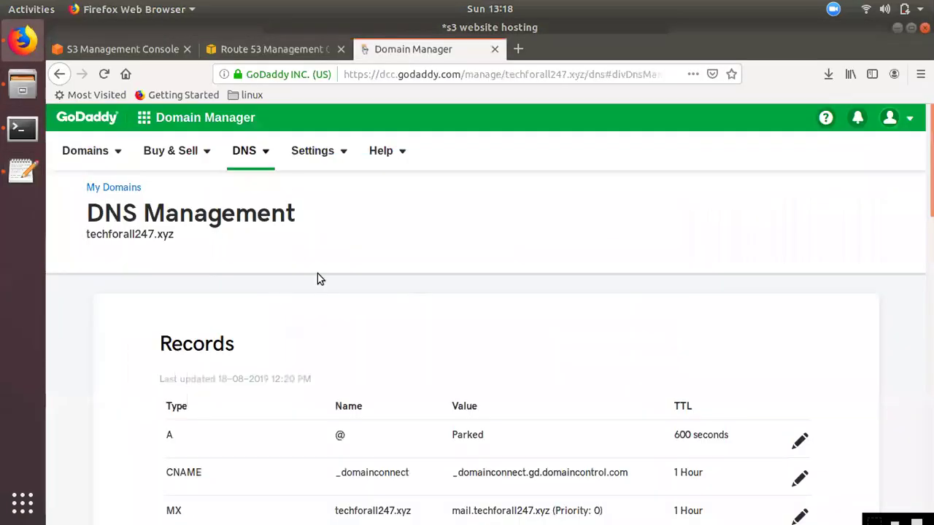
scroll(390, 342, "down", 8)
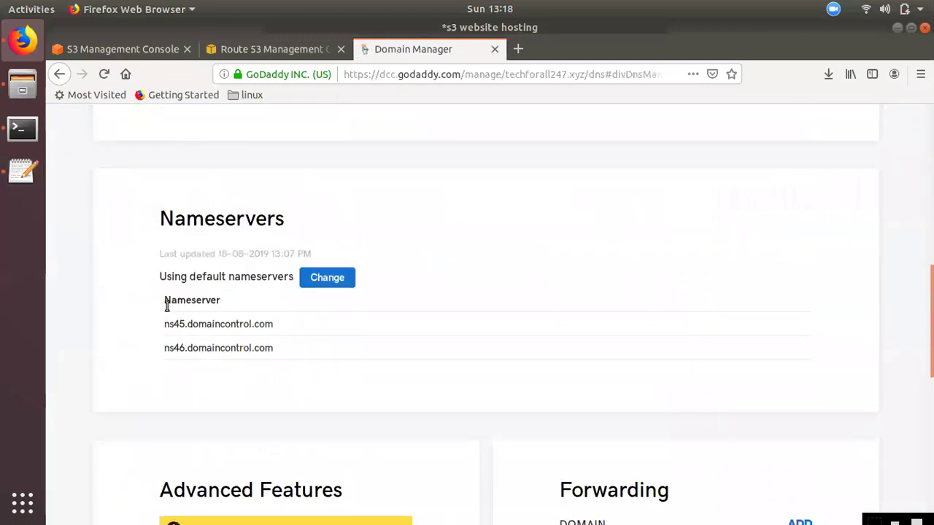
left_click(327, 277)
left_click(210, 302)
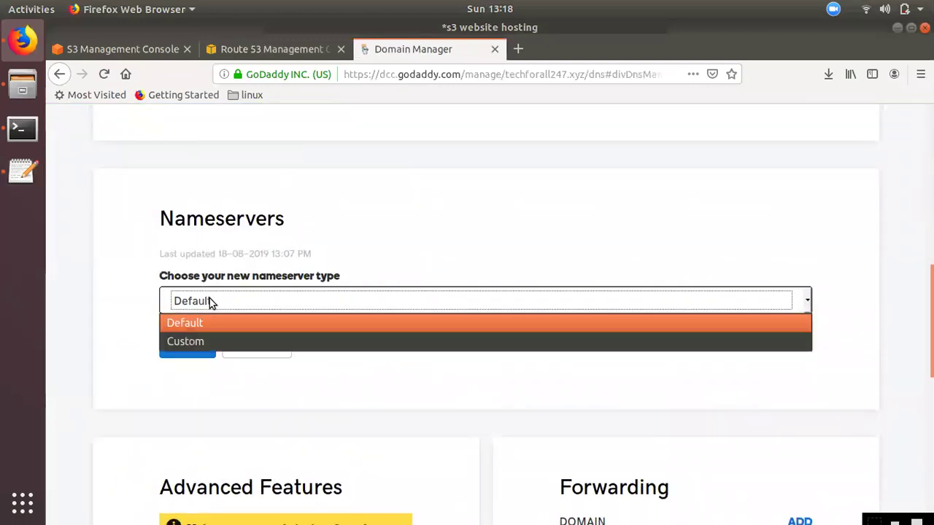
left_click(198, 342)
Step: Add two extra nameserver entries so the custom list holds four
scroll(306, 359, "down", 5)
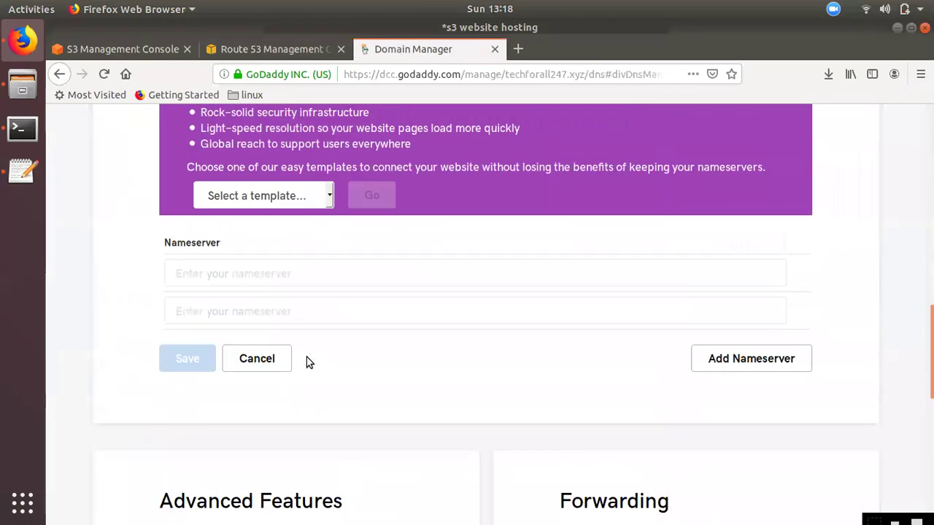
left_click(211, 272)
left_click(210, 310)
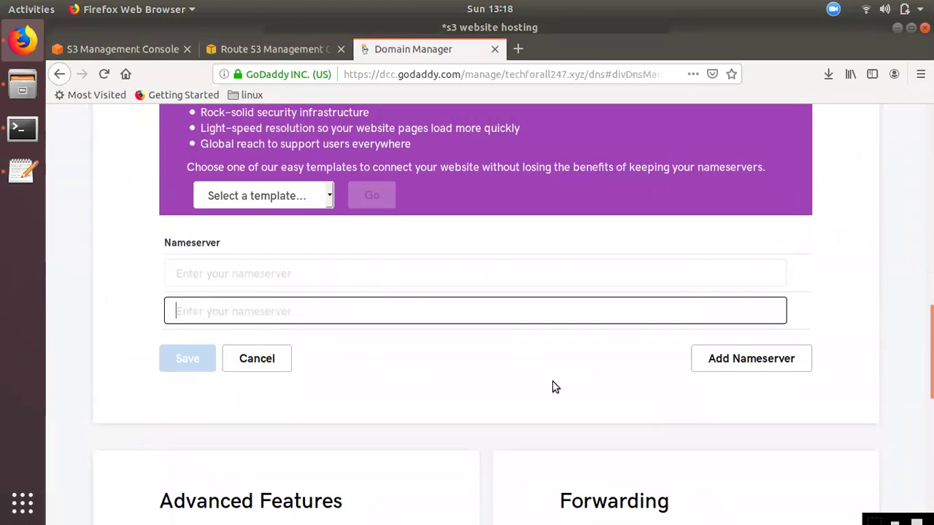
left_click(737, 360)
left_click(724, 400)
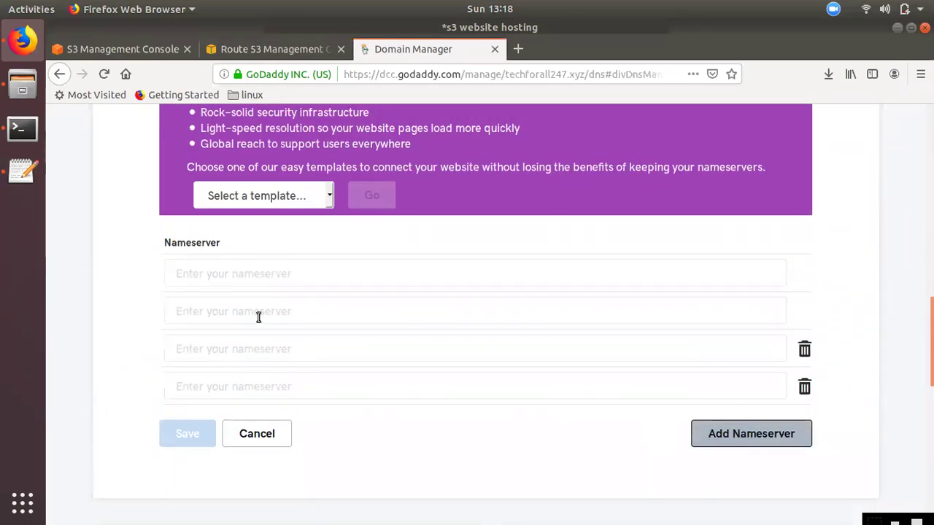
Step: Copy ns-839.awsdns-40.net from the Route 53 NS record into GoDaddy's first nameserver entry, without the trailing dot
left_click(240, 48)
left_click(198, 289)
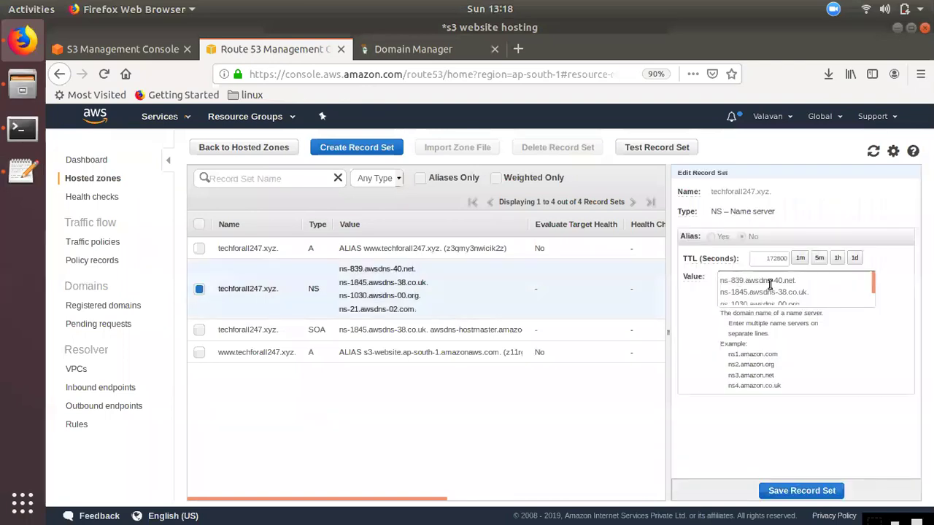
left_click_drag(795, 280, 691, 283)
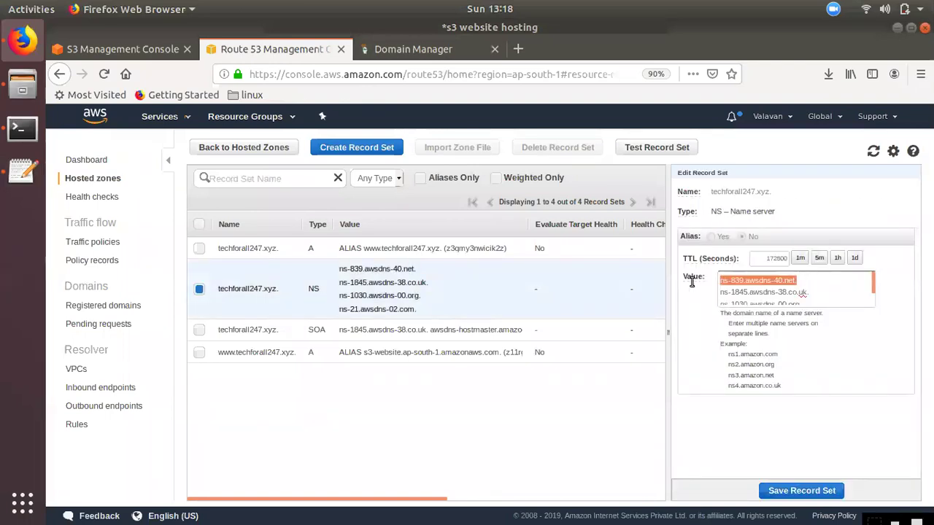
left_click(413, 49)
left_click(226, 283)
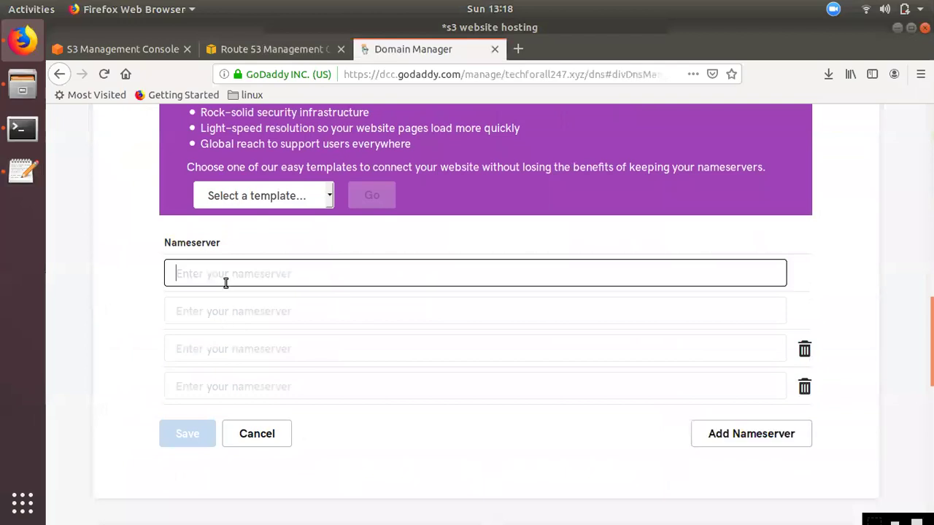
type("ns-839.awsdns-40.net.")
key("BackSpace")
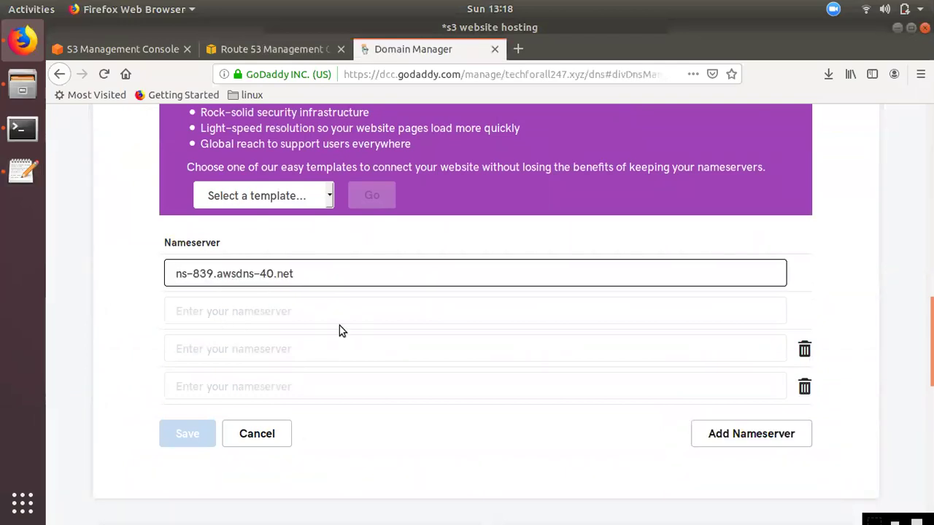
Step: Copy ns-1845.awsdns-38.co.uk from the Route 53 NS record into GoDaddy's second nameserver entry, without the trailing dot
left_click(300, 54)
left_click_drag(839, 292, 683, 292)
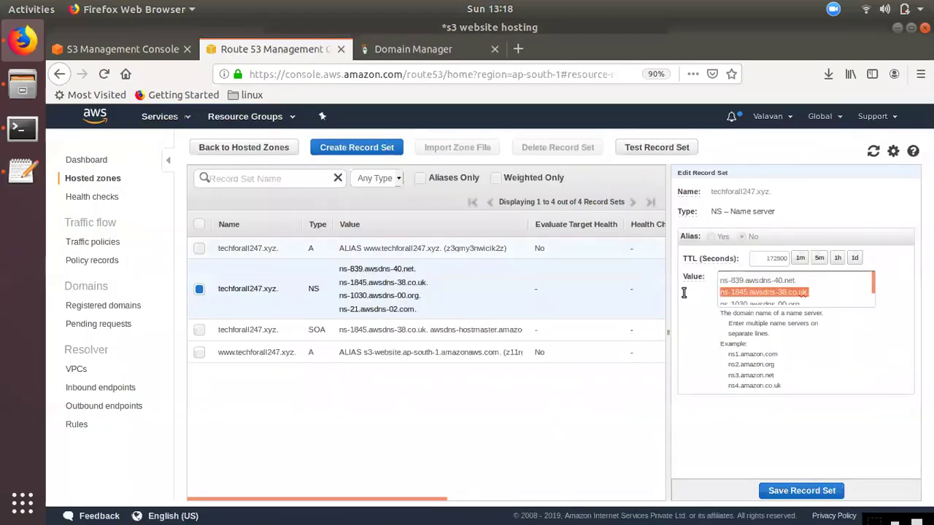
left_click(475, 46)
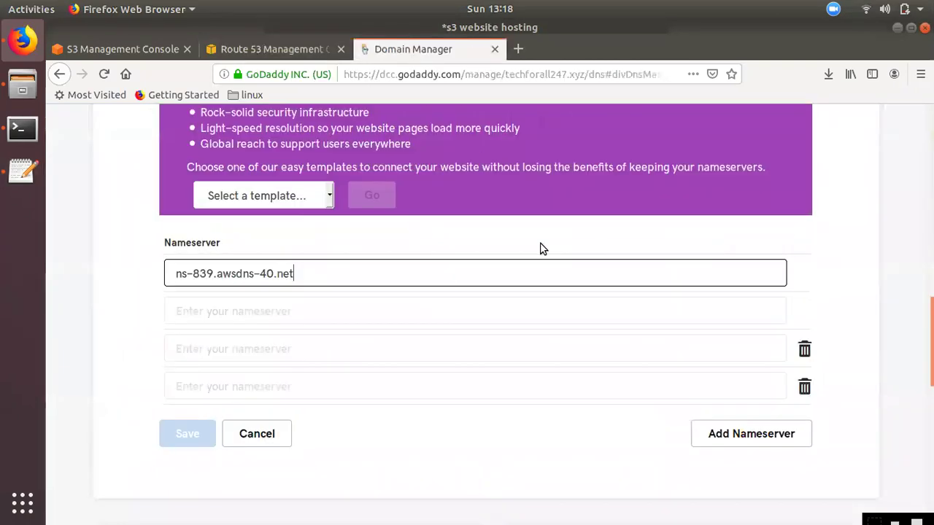
left_click(207, 308)
type("ns-1845.awsdns-38.co.uk.")
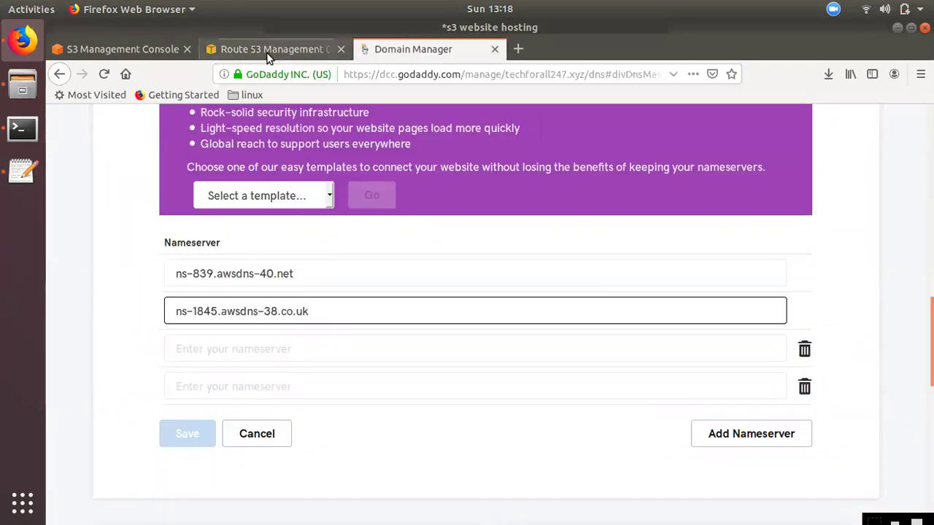
Step: Copy ns-1030.awsdns-00.org from the Route 53 NS record into GoDaddy's third nameserver entry, without the trailing dot
left_click(255, 48)
scroll(819, 294, "down", 1)
left_click_drag(819, 292, 698, 292)
key("ctrl+c")
left_click(426, 56)
left_click(260, 343)
key("ctrl+v")
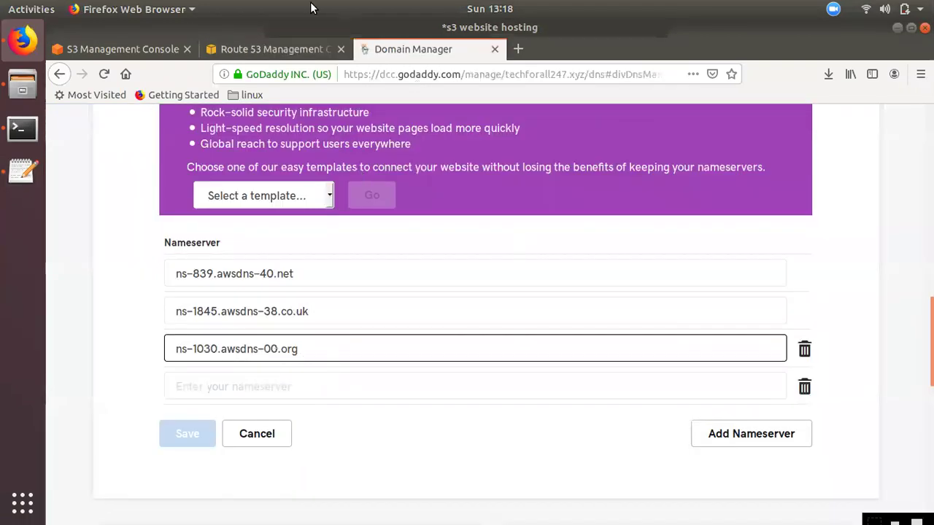
Step: Copy ns-21.awsdns-02.com from Route 53 into GoDaddy's fourth nameserver entry without the trailing dot, and save the custom nameservers
left_click(262, 49)
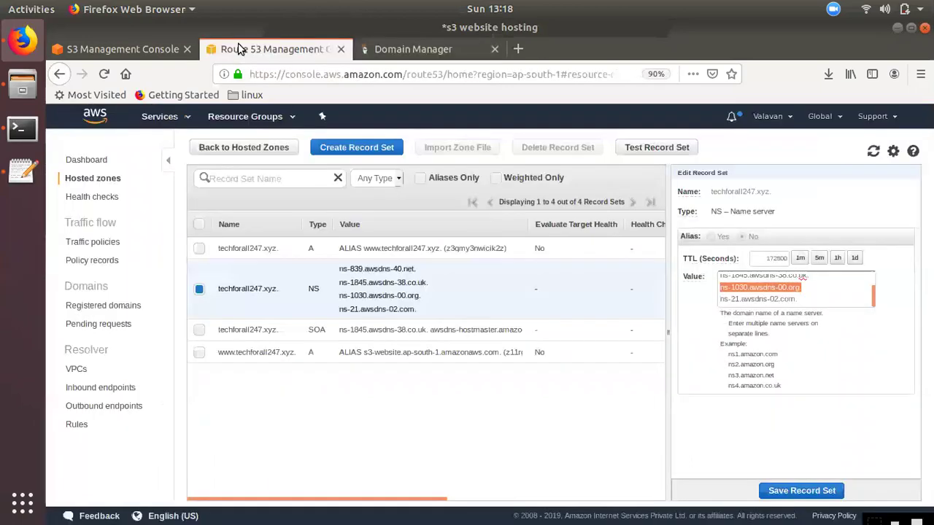
left_click_drag(801, 299, 629, 289)
left_click_drag(833, 299, 711, 302)
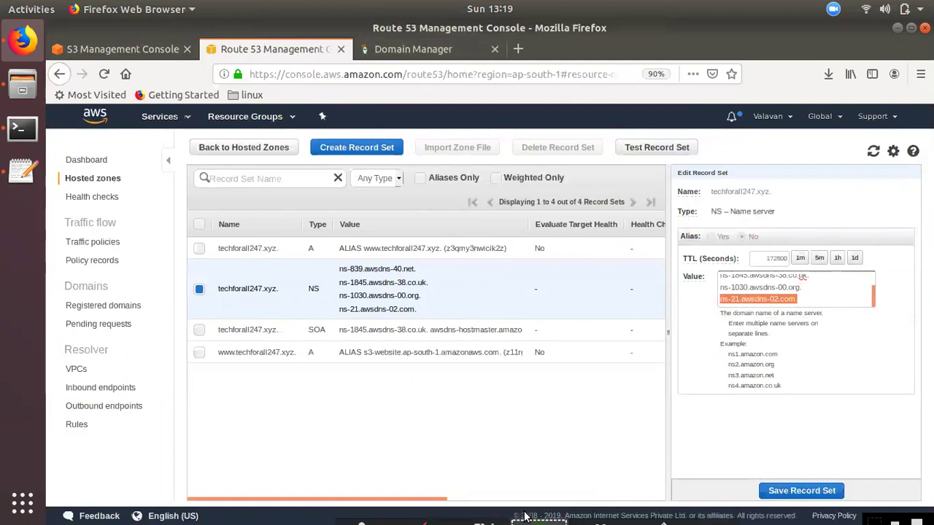
mouse_move(513, 516)
left_click(414, 44)
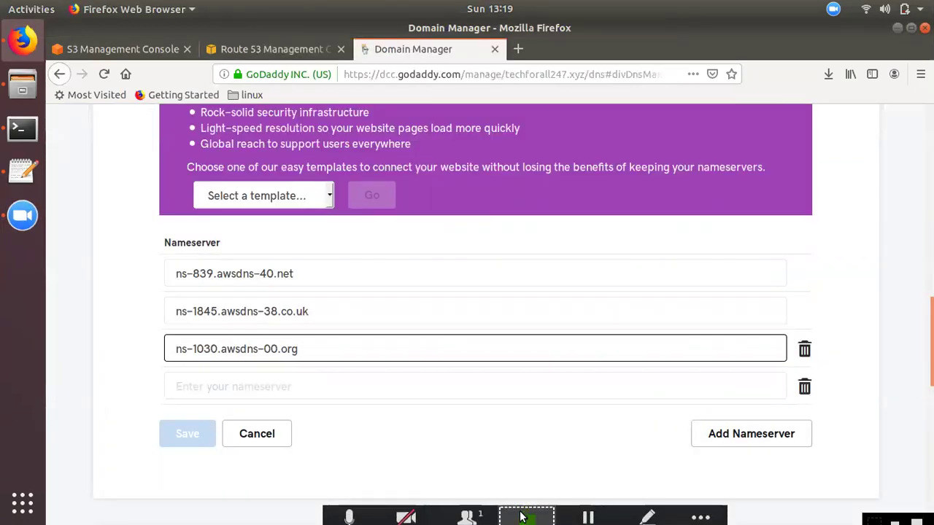
left_click(520, 515)
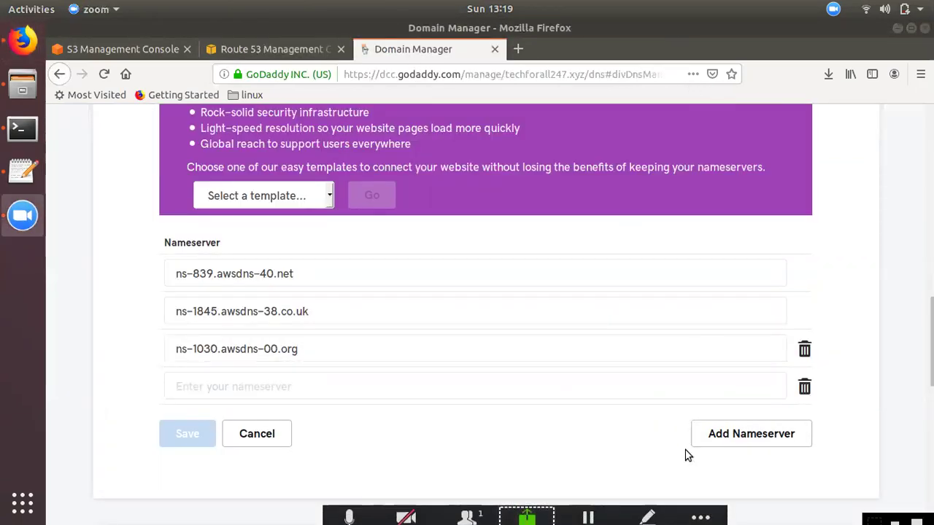
left_click(587, 442)
left_click(275, 385)
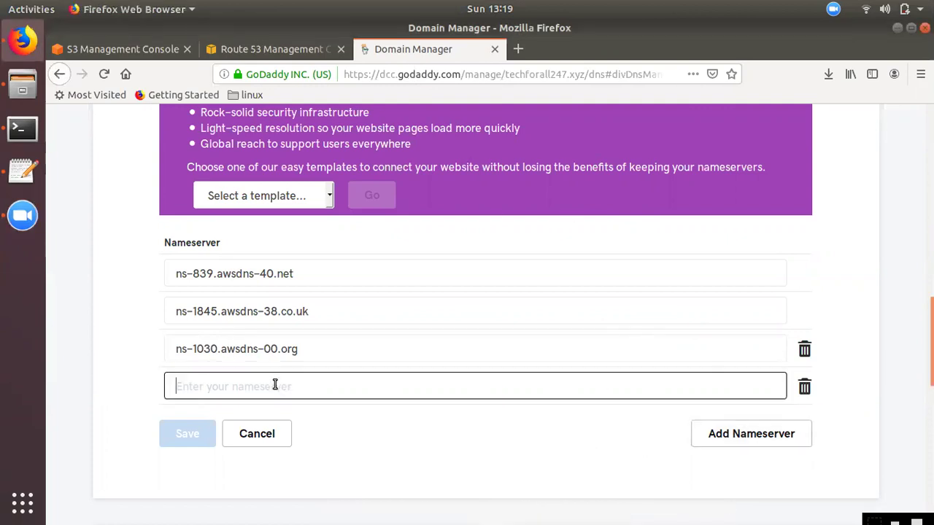
key("ctrl+v")
key("BackSpace")
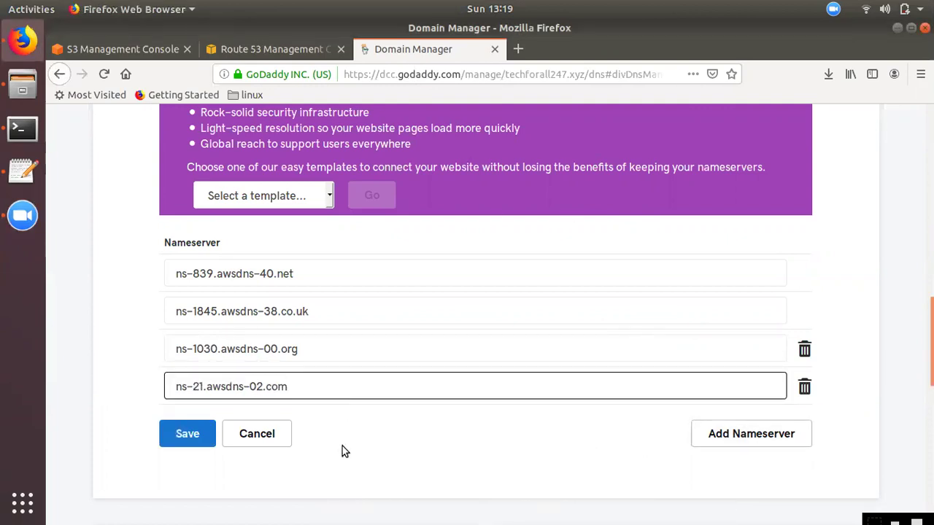
left_click(188, 434)
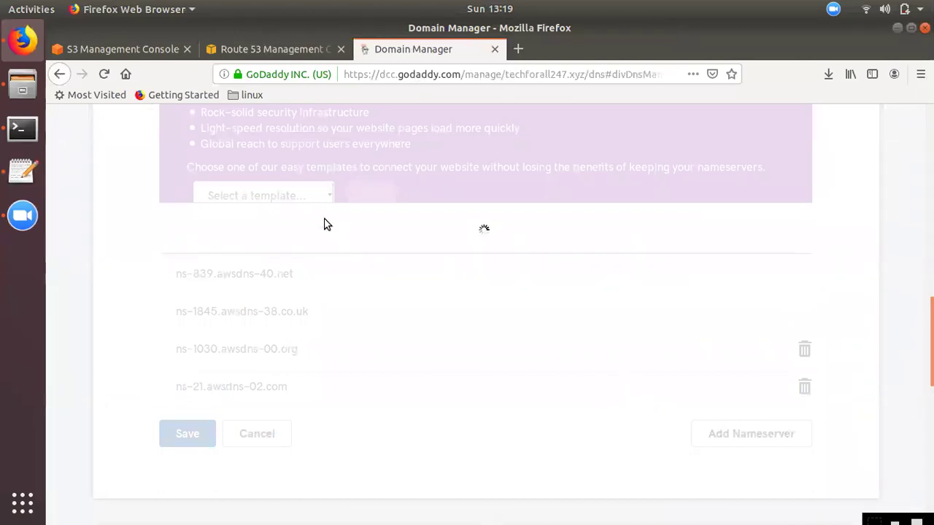
scroll(446, 339, "down", 8)
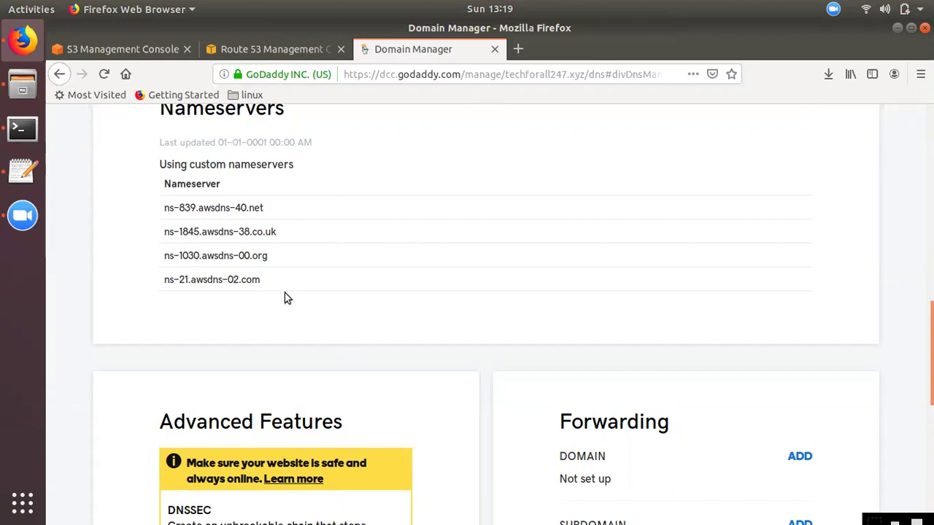
Step: Detach the Route 53 page into its own window, minimize it and show the S3 Management Console
left_click_drag(276, 49, 292, 294)
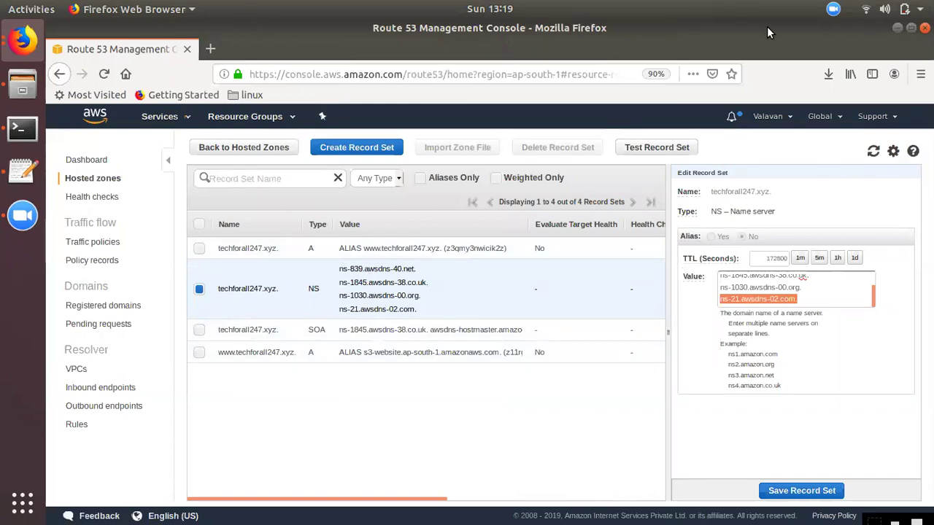
left_click(897, 28)
left_click(136, 51)
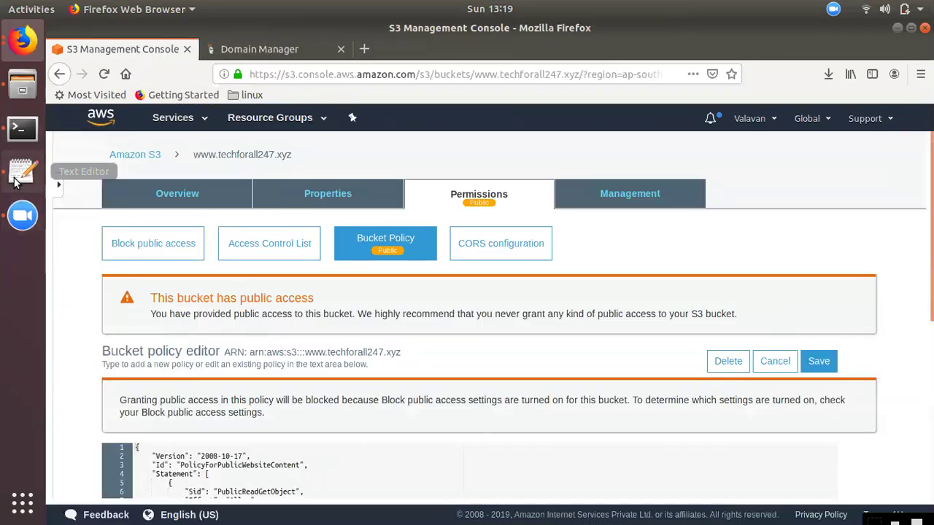
Step: Switch to the Terminal, list the Downloads folder, and list the website files in its education folder
left_click(22, 128)
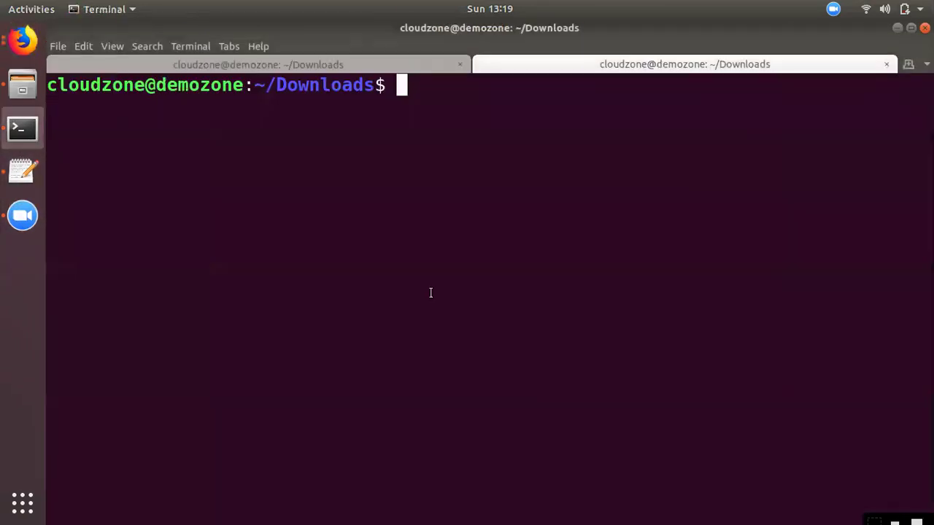
type("ls")
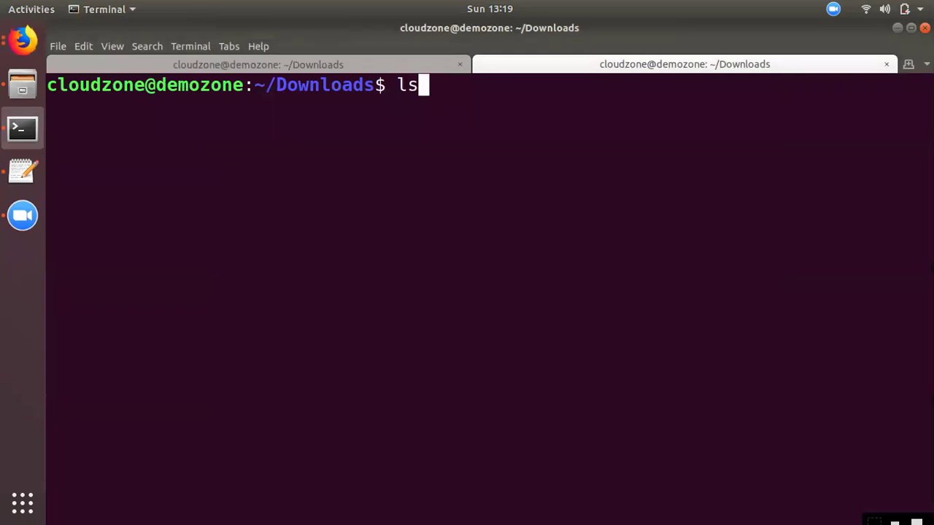
key("Return")
type("cd edu")
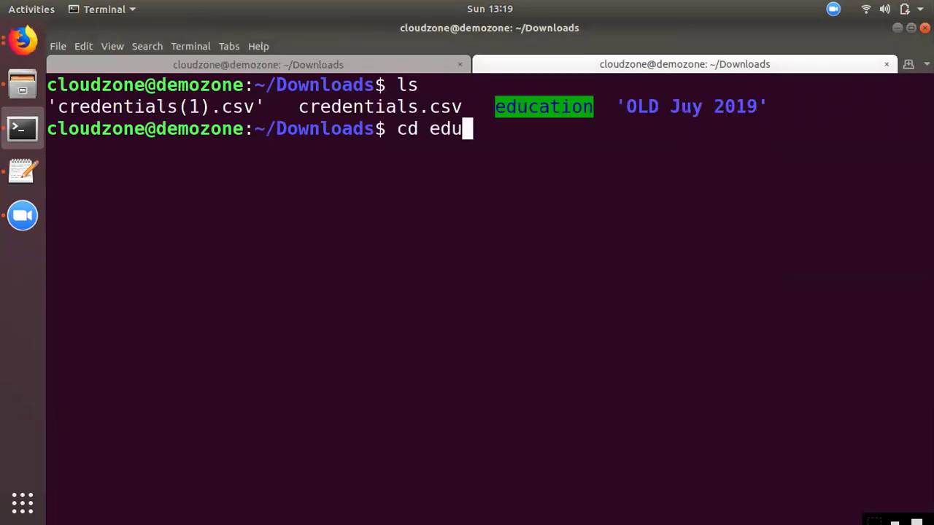
key("Tab")
key("Return")
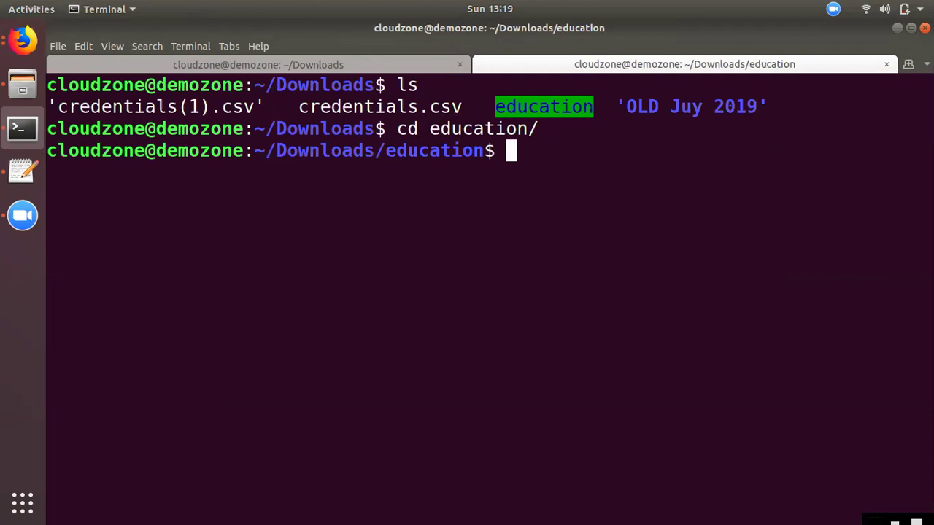
type("ls")
key("Return")
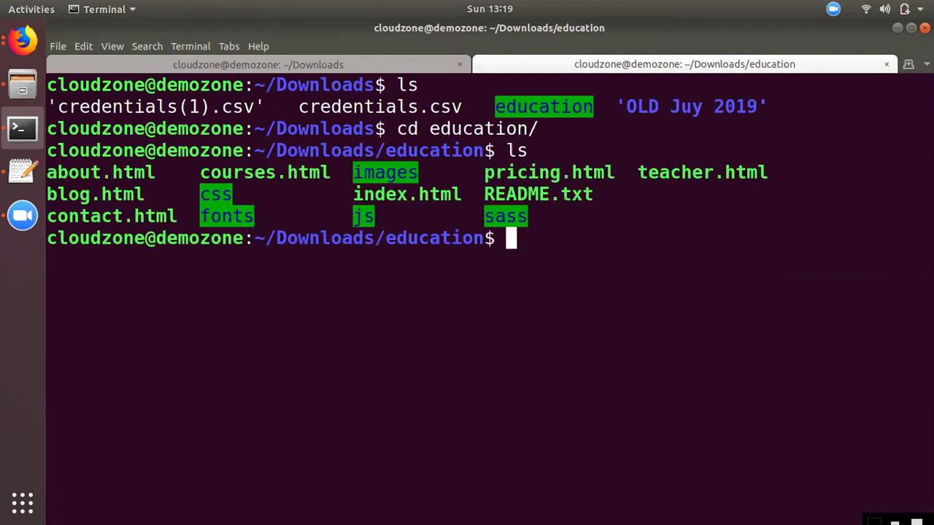
Step: Go back to the home directory and change into Downloads
type("cd")
key("Return")
type("cd Downloads/")
key("Return")
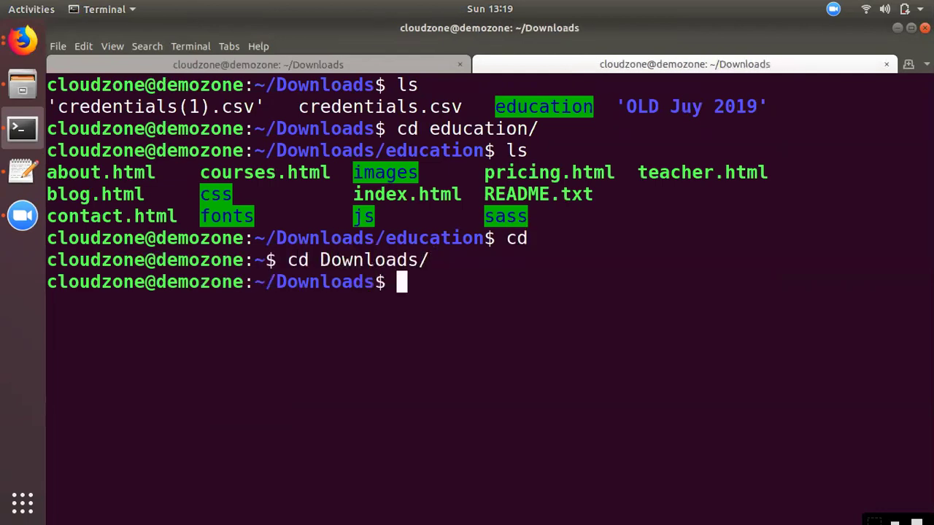
type("cd")
key("BackSpace")
key("BackSpace")
type("ls")
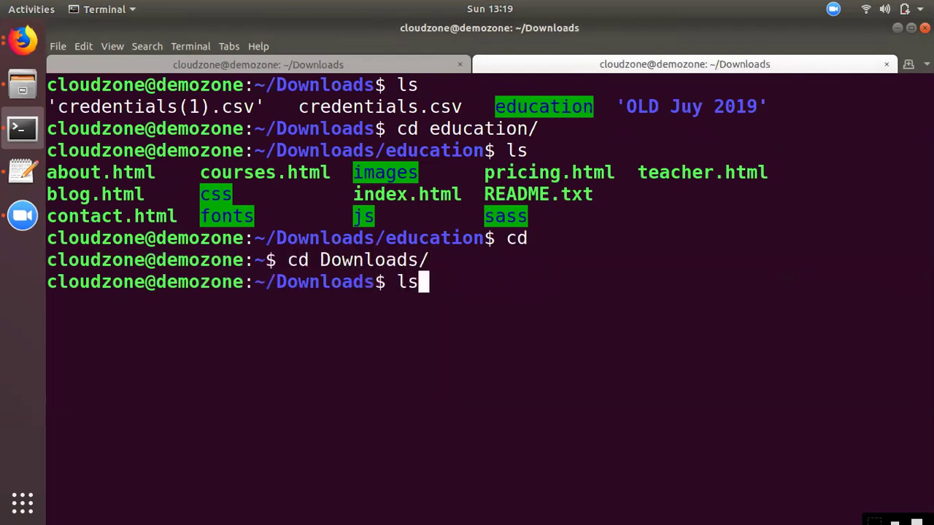
key("BackSpace")
key("BackSpace")
type("cd")
key("BackSpace")
key("BackSpace")
type("cat ")
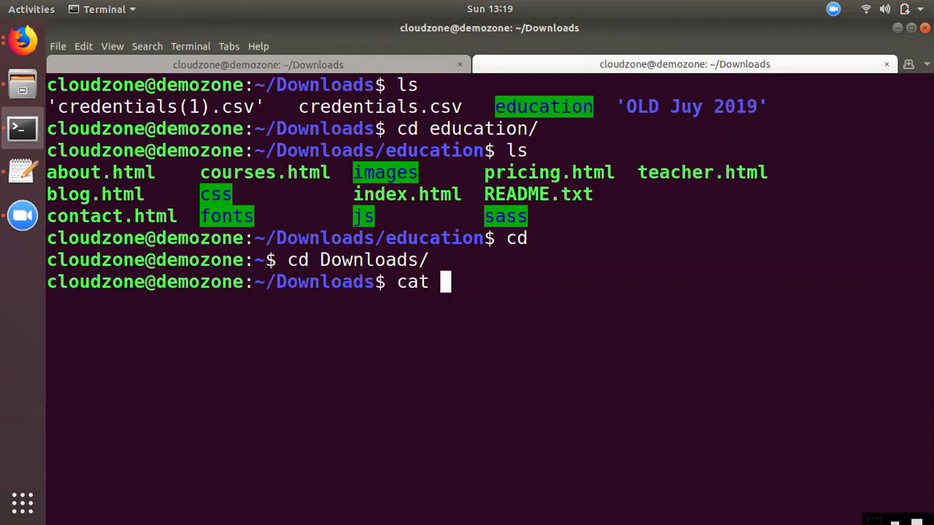
type(".aws")
key("BackSpace")
key("BackSpace")
key("BackSpace")
key("BackSpace")
key("BackSpace")
key("BackSpace")
key("BackSpace")
key("BackSpace")
Step: Go to the home directory, print .aws/credentials and highlight the default profile's access key ID line
type("cd")
key("Return")
type("cat .aws/cre")
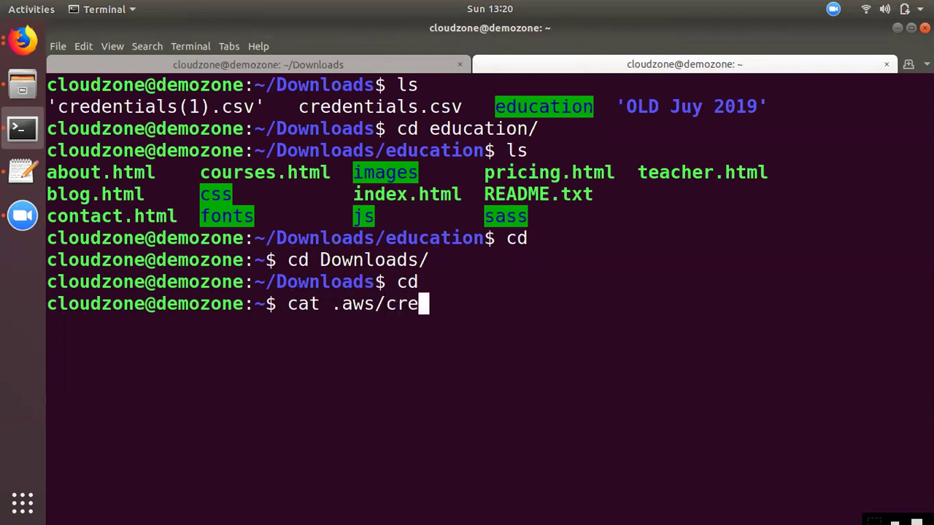
key("Tab")
key("Return")
left_click_drag(198, 348, 525, 349)
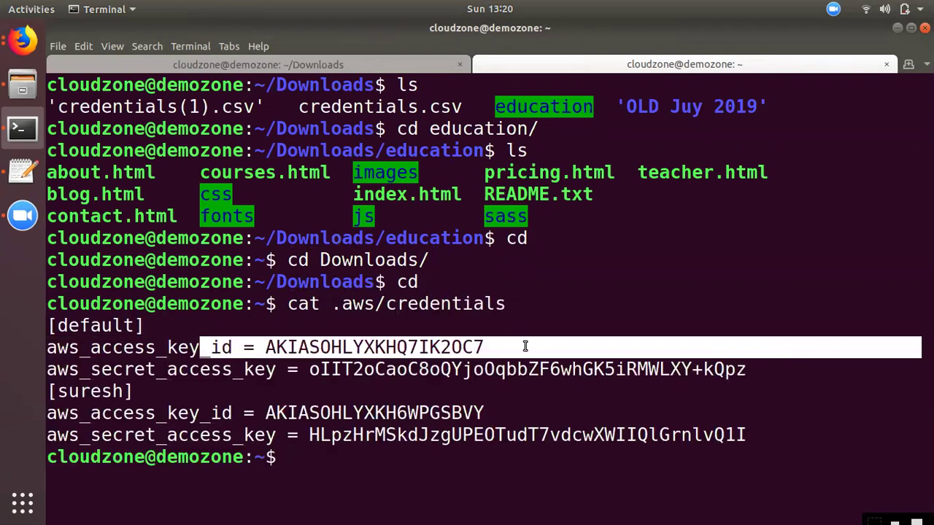
Step: Highlight the default profile's access key ID and secret access key lines, and clear the selection
left_click(410, 372)
left_click_drag(408, 349, 155, 349)
left_click(201, 367)
left_click_drag(443, 370, 209, 370)
left_click(351, 455)
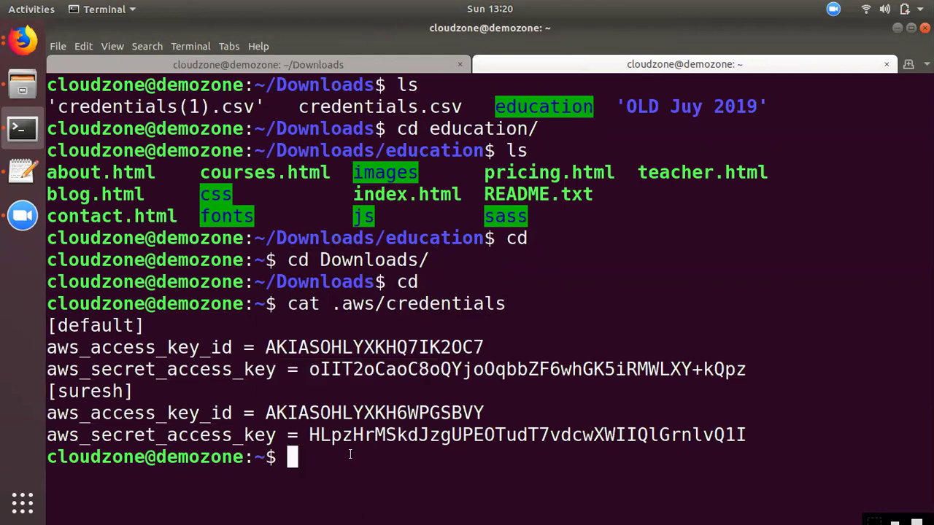
Step: Clear the terminal, change into the Downloads folder and list its contents
key("ctrl+l")
type("cd Dow")
key("Tab")
key("Return")
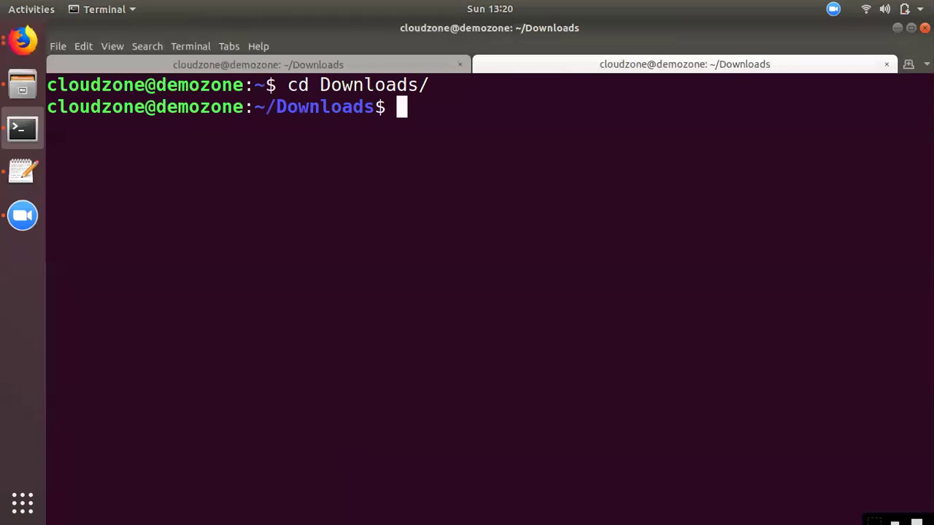
type("ls")
key("Return")
key("Up")
key("Up")
key("Up")
key("Up")
key("Up")
key("Up")
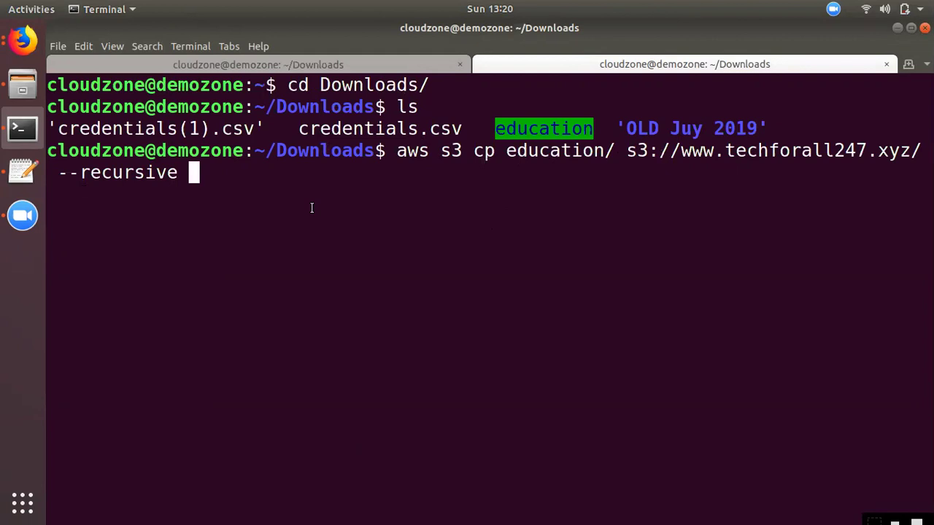
left_click(37, 46)
left_click(103, 95)
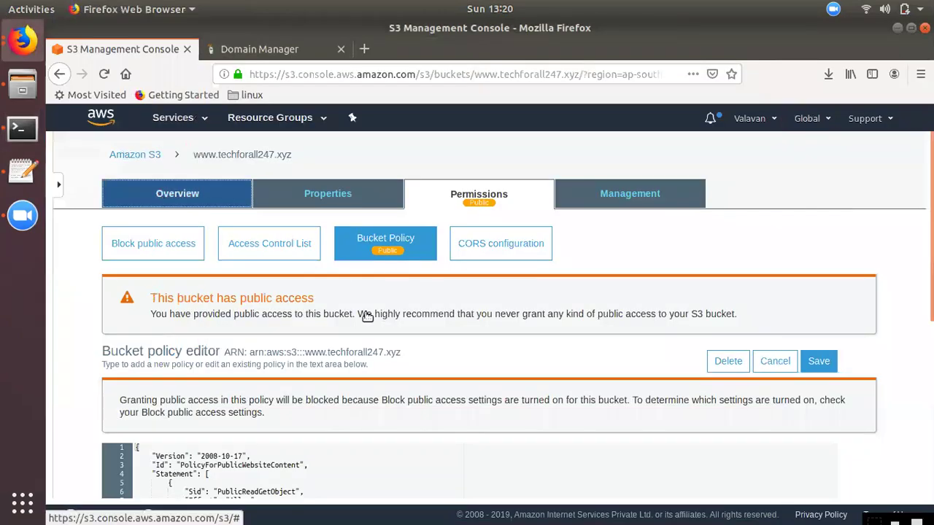
left_click(210, 203)
scroll(351, 357, "down", 5)
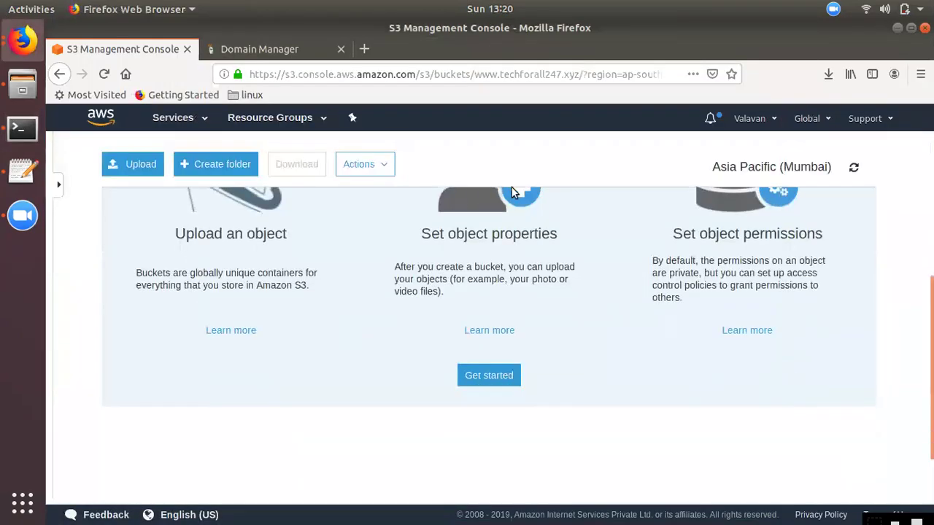
scroll(266, 291, "up", 3)
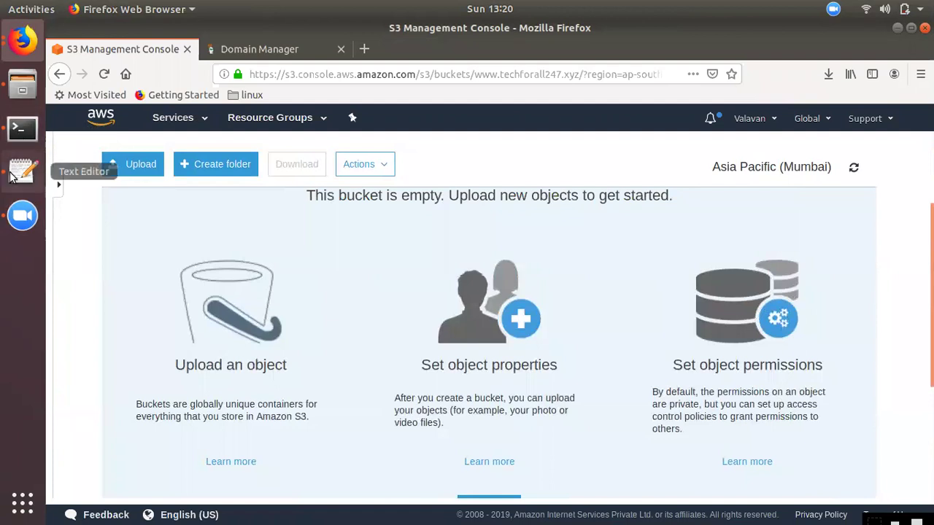
left_click(22, 128)
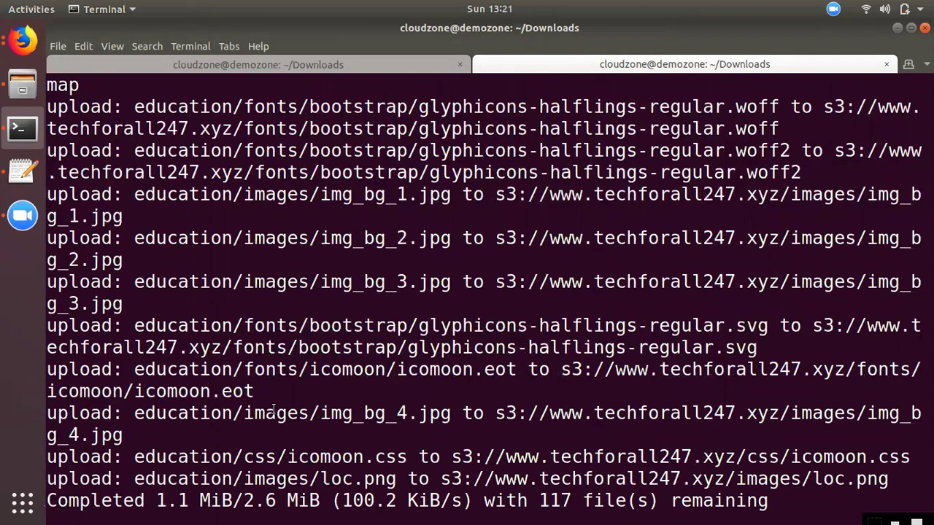
left_click(21, 42)
left_click(153, 137)
left_click(853, 169)
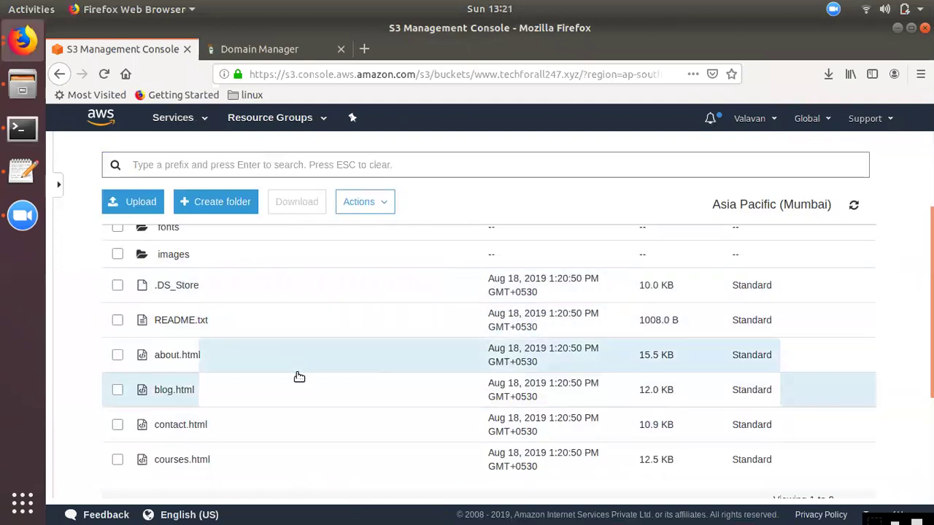
left_click(140, 202)
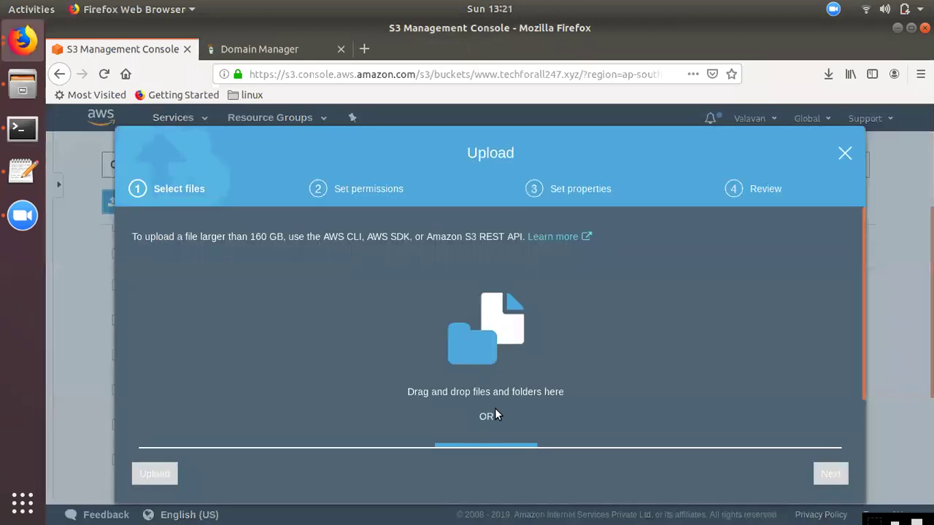
scroll(494, 415, "down", 2)
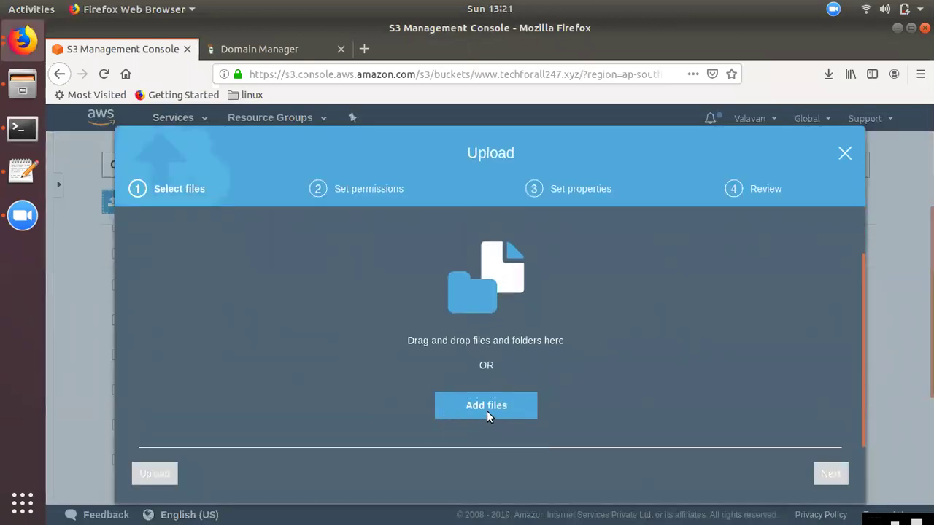
left_click(845, 154)
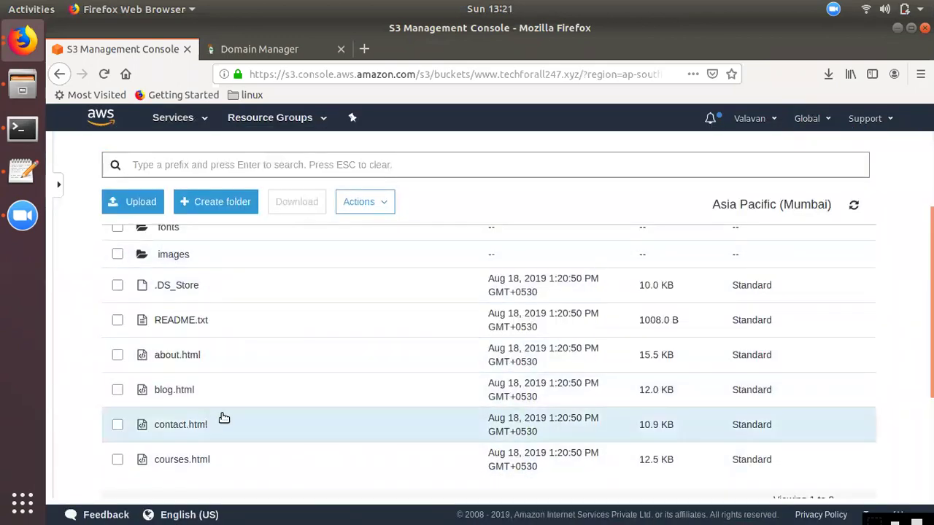
Step: Review the uploaded folders and HTML files in the bucket, and switch to the hosting checklist in the Text Editor
scroll(204, 372, "up", 3)
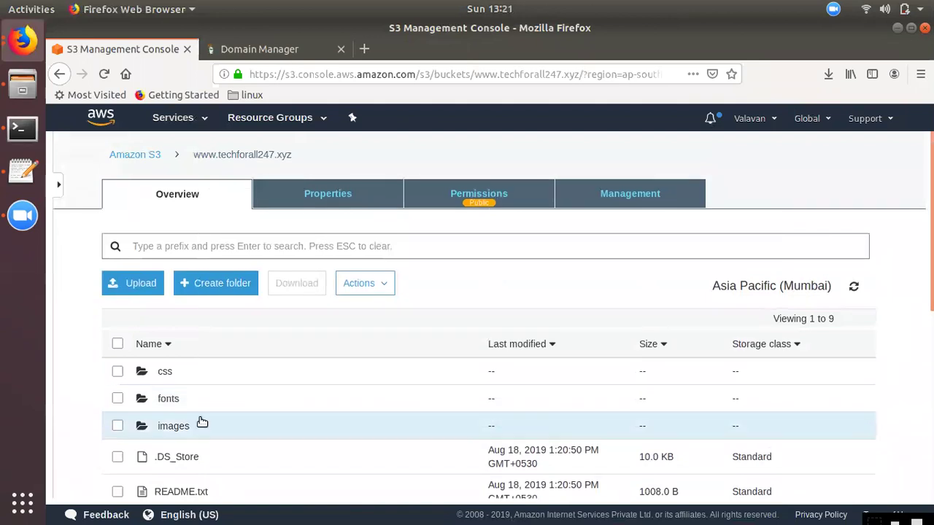
scroll(202, 423, "down", 2)
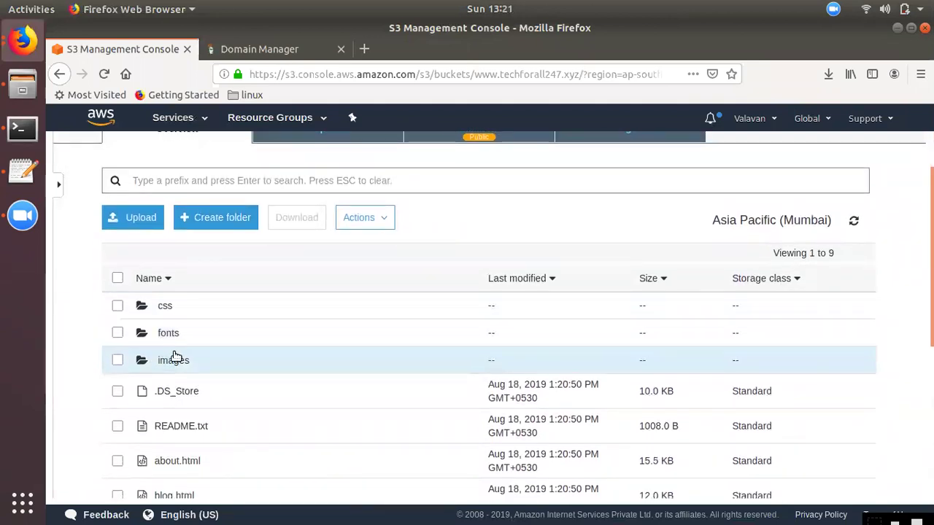
scroll(255, 467, "down", 3)
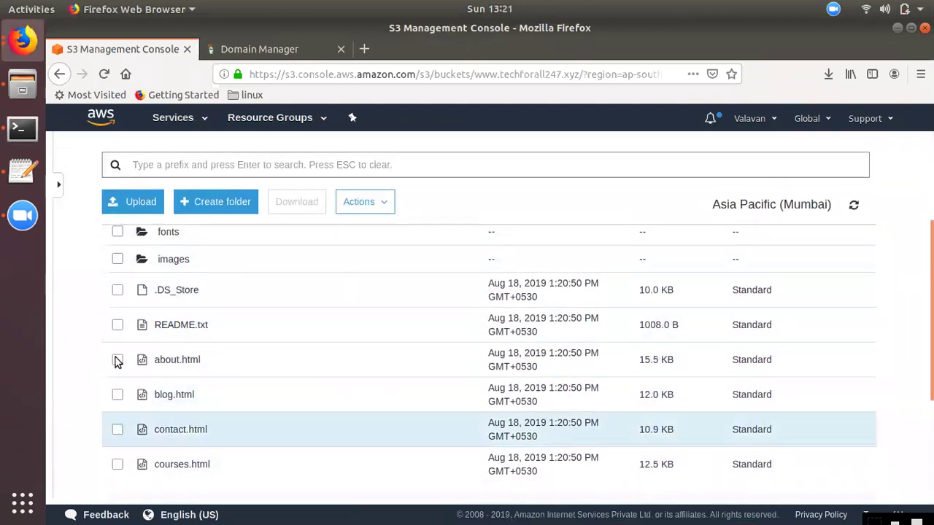
left_click(22, 171)
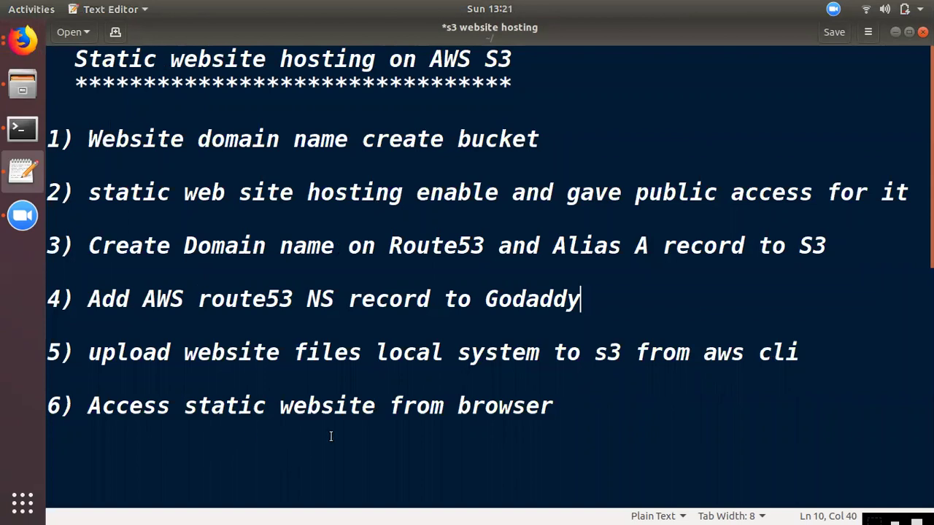
left_click(22, 40)
left_click(95, 92)
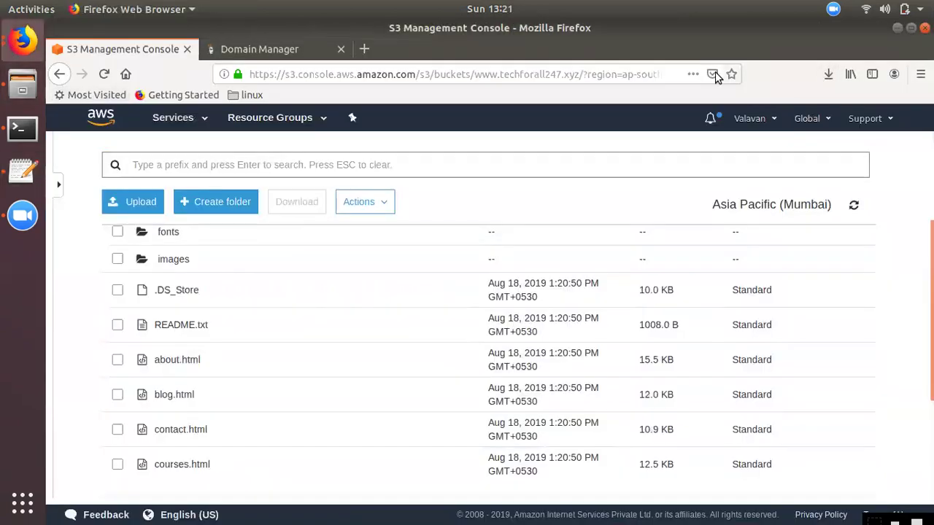
left_click(20, 44)
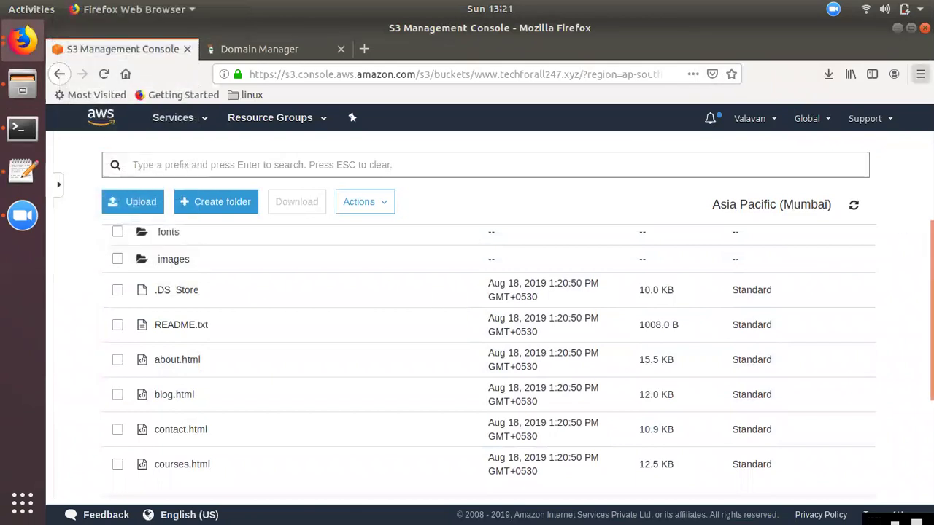
left_click(921, 73)
left_click(829, 170)
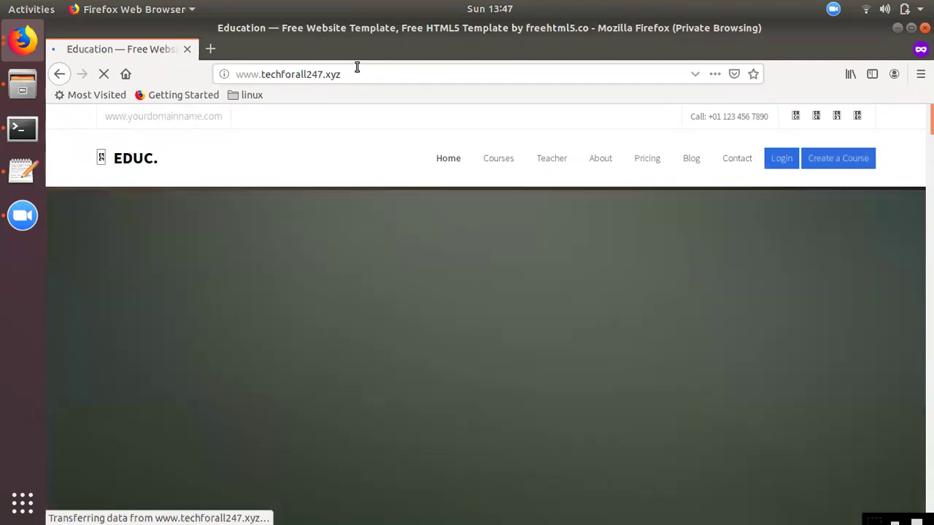
Step: Switch to the Text Editor and review the S3 hosting checklist and the bucket policy below it
left_click(7, 169)
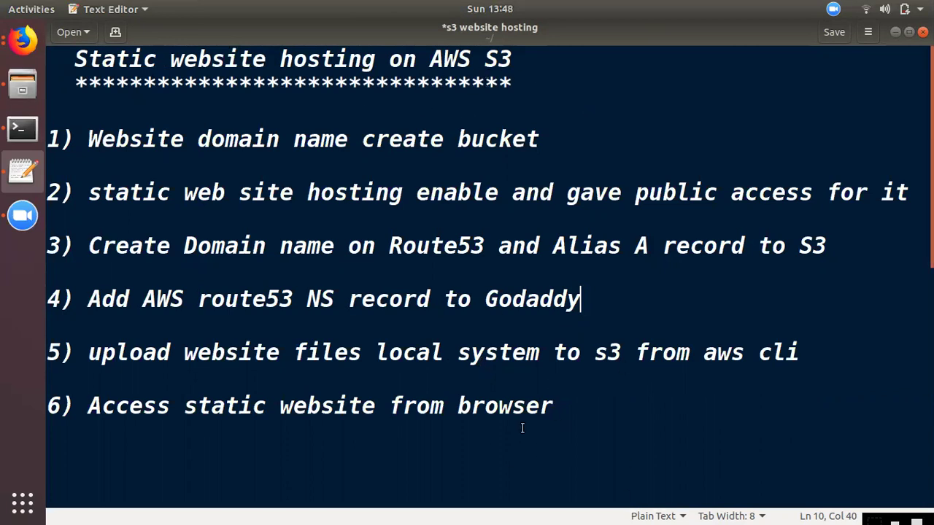
scroll(347, 285, "down", 6)
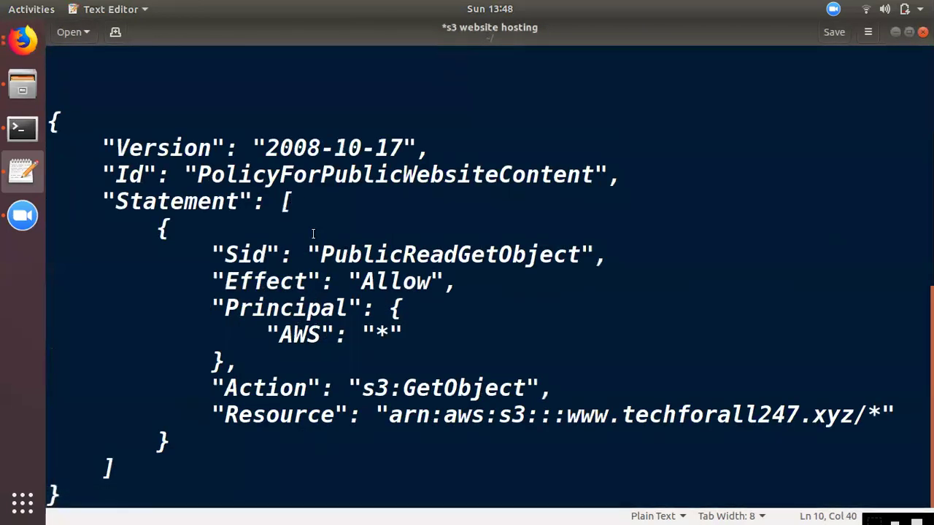
scroll(285, 349, "up", 3)
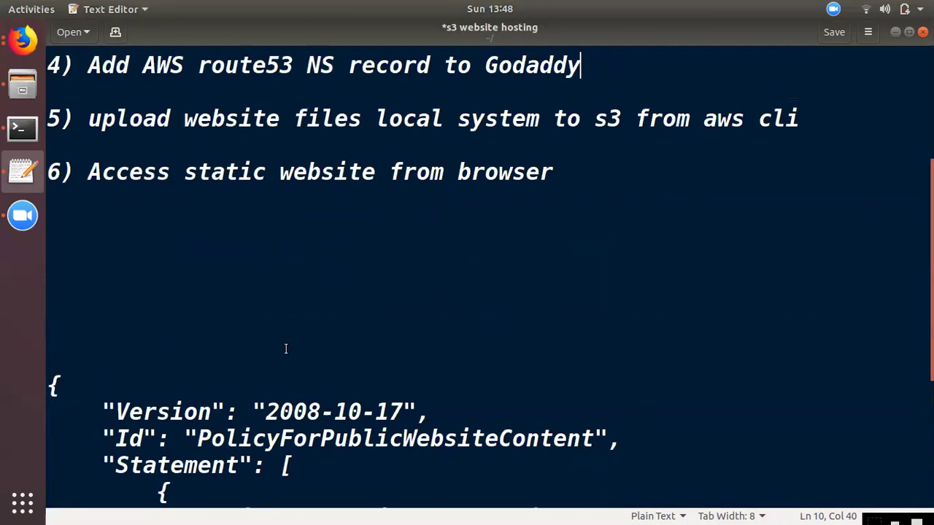
scroll(270, 216, "up", 3)
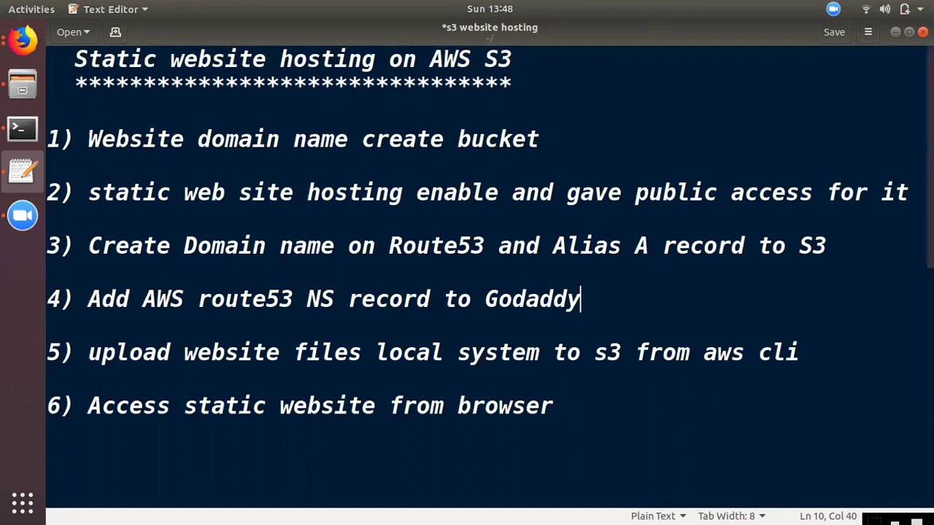
left_click(833, 9)
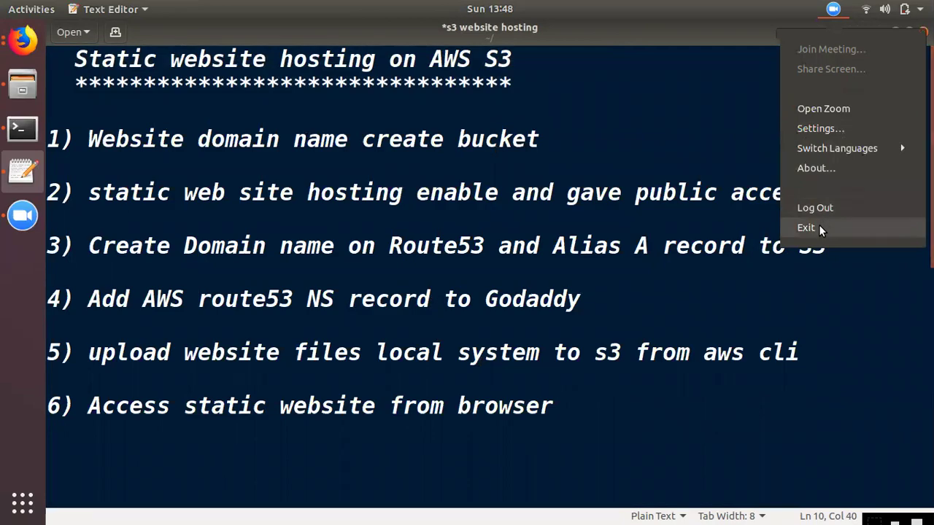